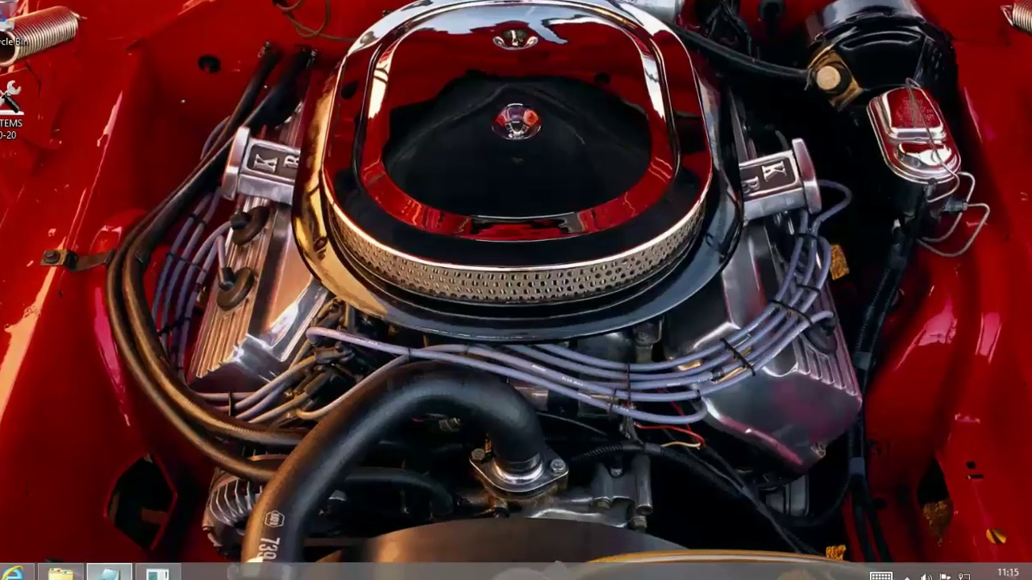
Step: Bring up the Notepad list of eleven numbered TATEMS update steps
click(174, 565)
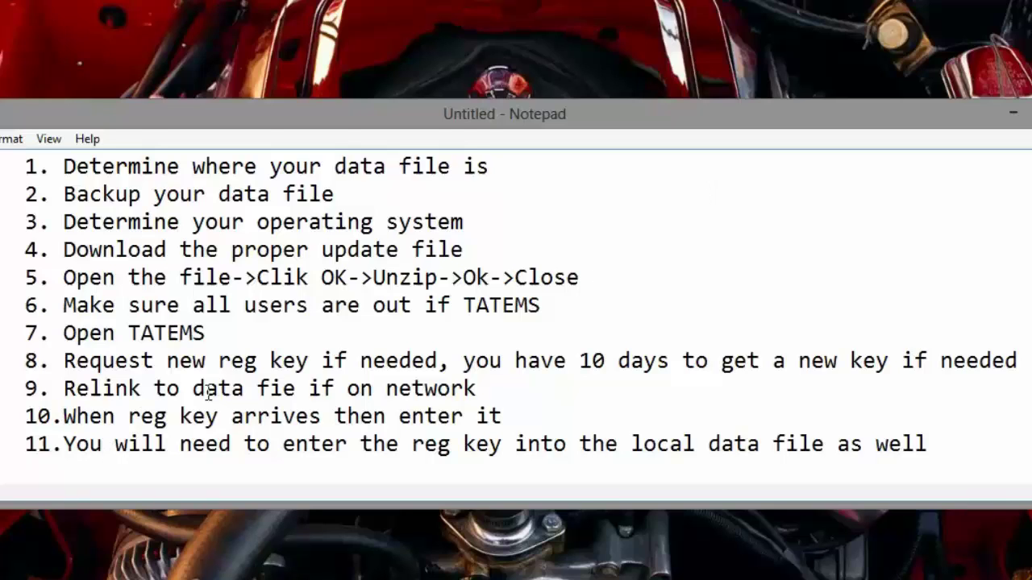
Step: Correct 'fie' to 'file' in step 9 of the Notepad checklist
click(283, 390)
text(l)
key(Right)
key(Right)
key(Right)
key(Right)
key(Right)
key(Right)
key(Right)
key(Right)
key(Right)
key(Right)
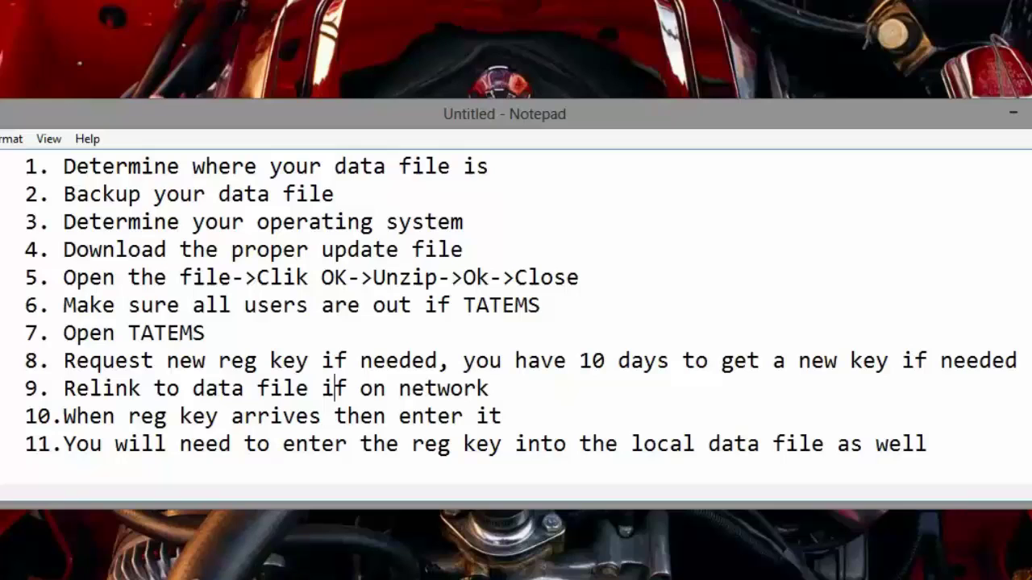
key(Down)
key(Down)
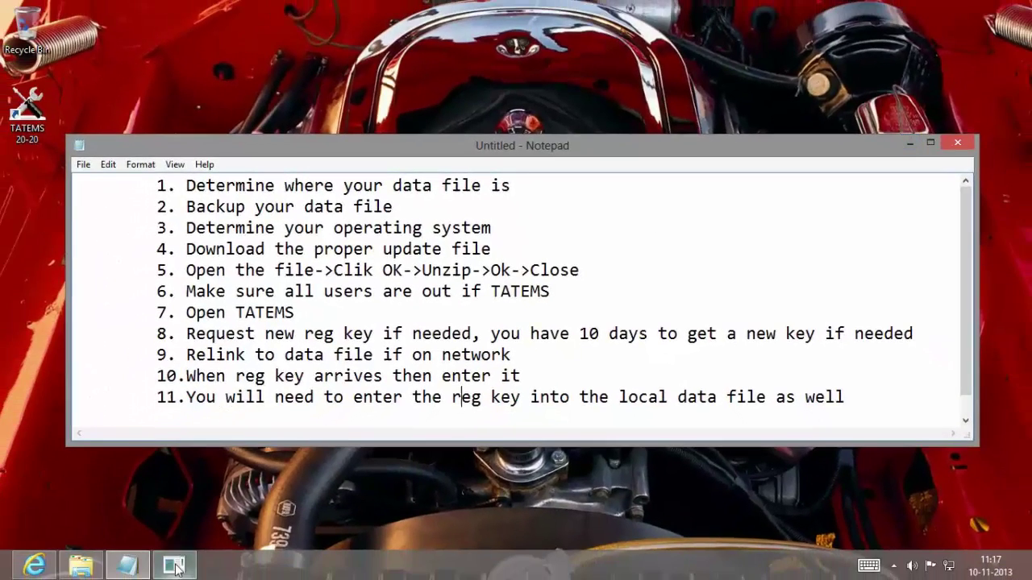
Step: Switch to TATEMS 20/20 and open Tools > Networking to view the data file link
mouse_move(163, 573)
click(250, 537)
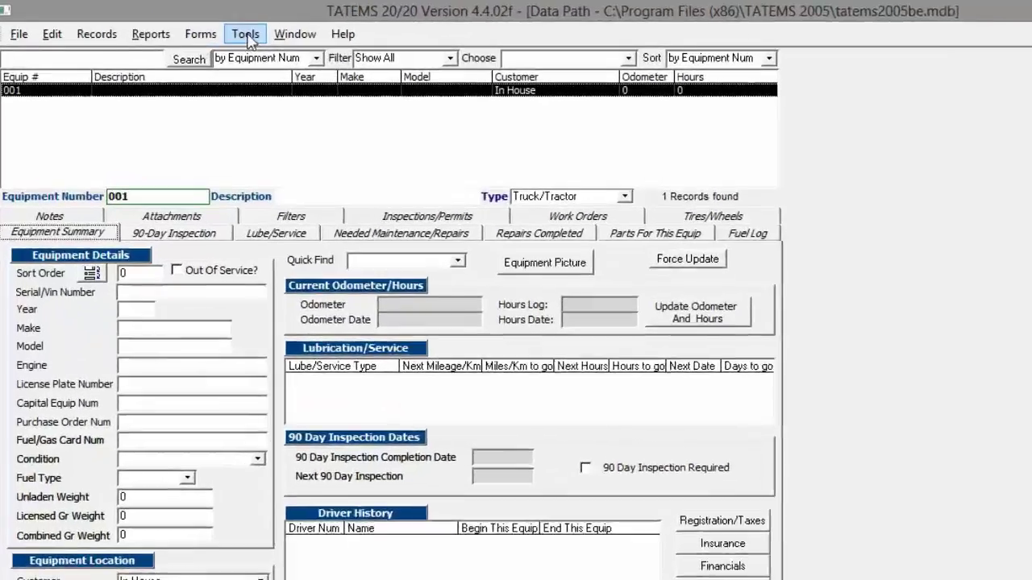
click(198, 26)
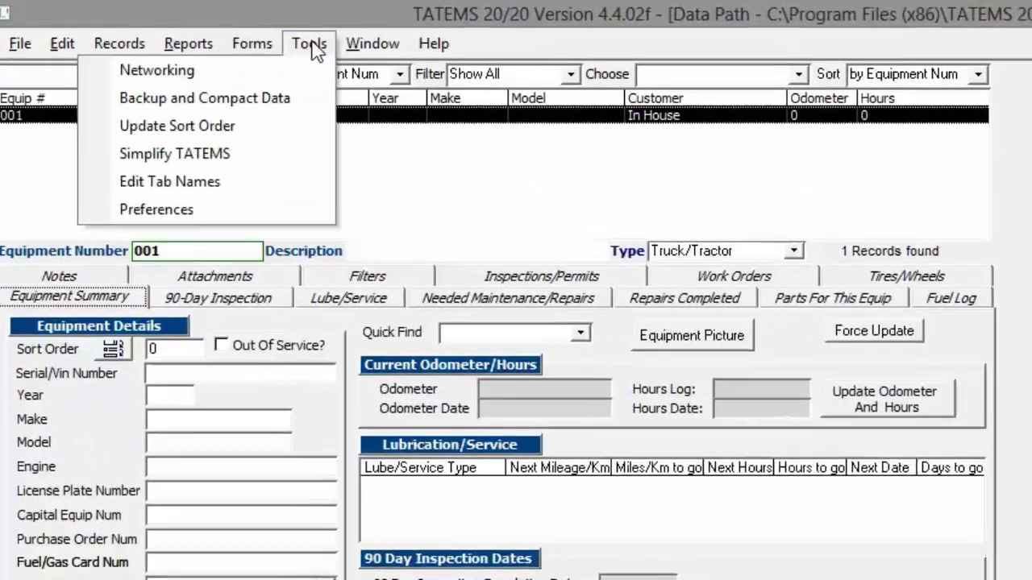
click(214, 76)
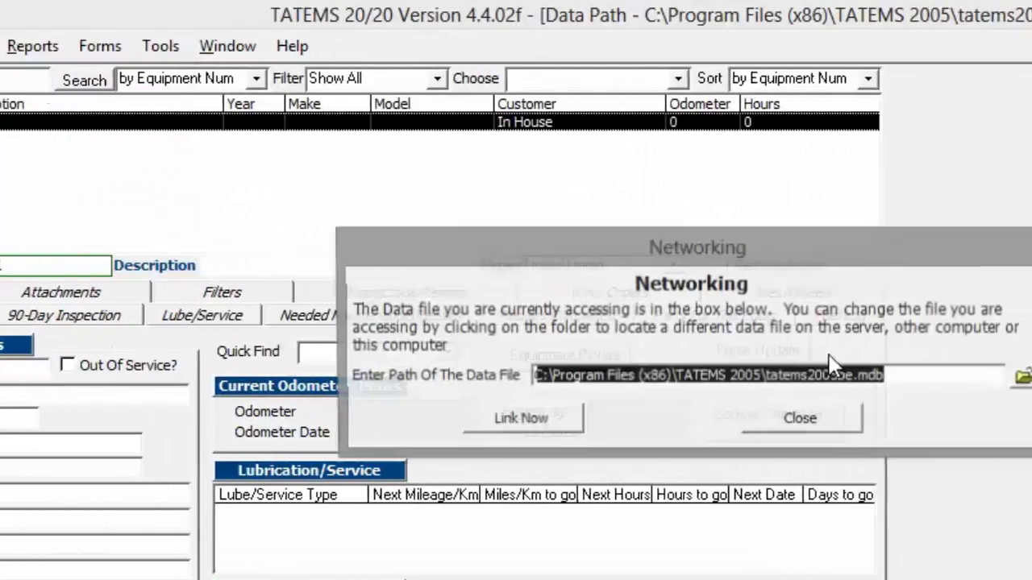
Step: Select the folder portion C:\Program Files (x86)\TATEMS 2005\ of the data file path
click(637, 373)
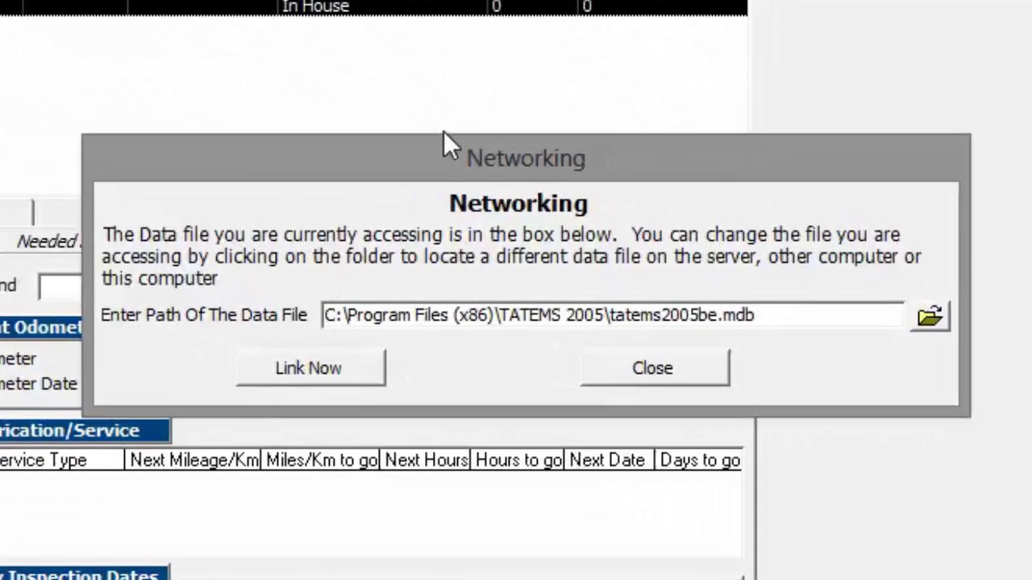
drag(500, 184, 456, 177)
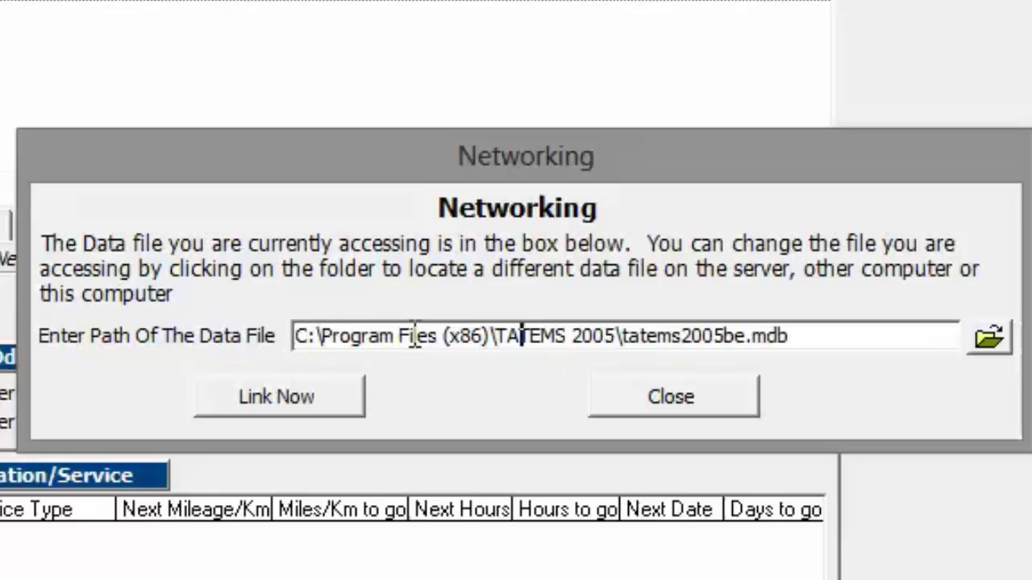
drag(443, 332, 795, 324)
click(507, 330)
click(624, 337)
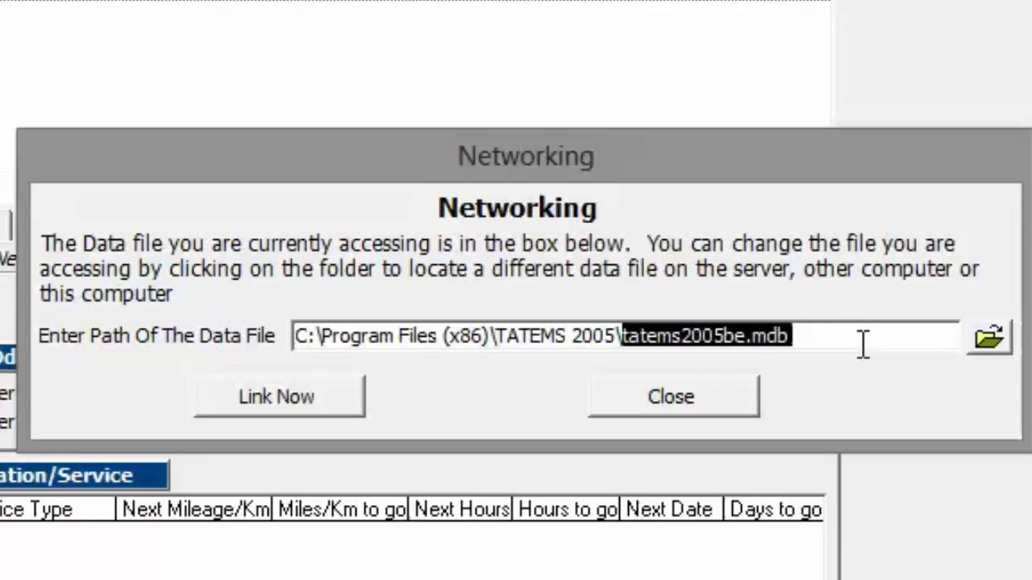
click(521, 336)
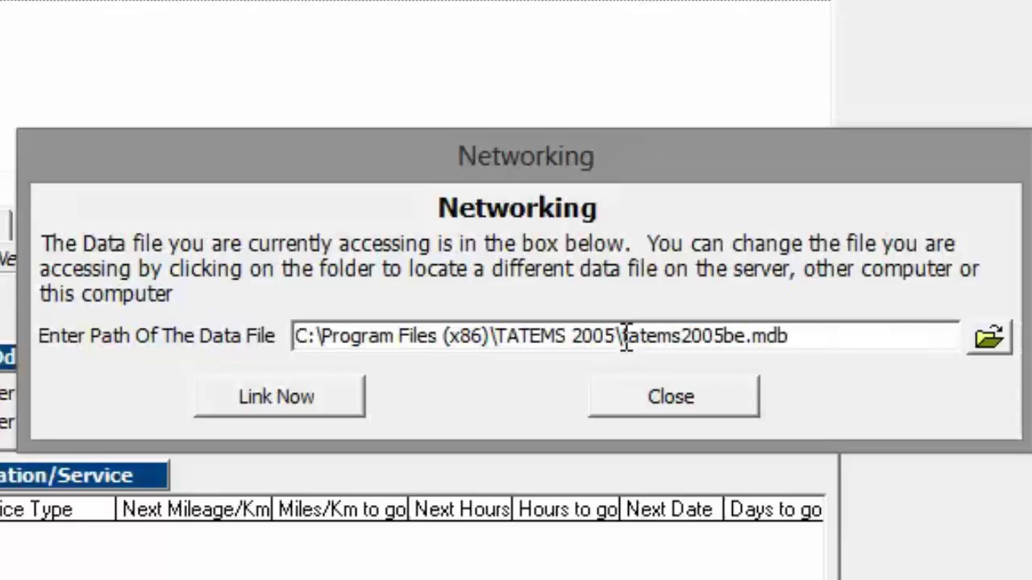
drag(623, 338, 300, 321)
key(ctrl+c)
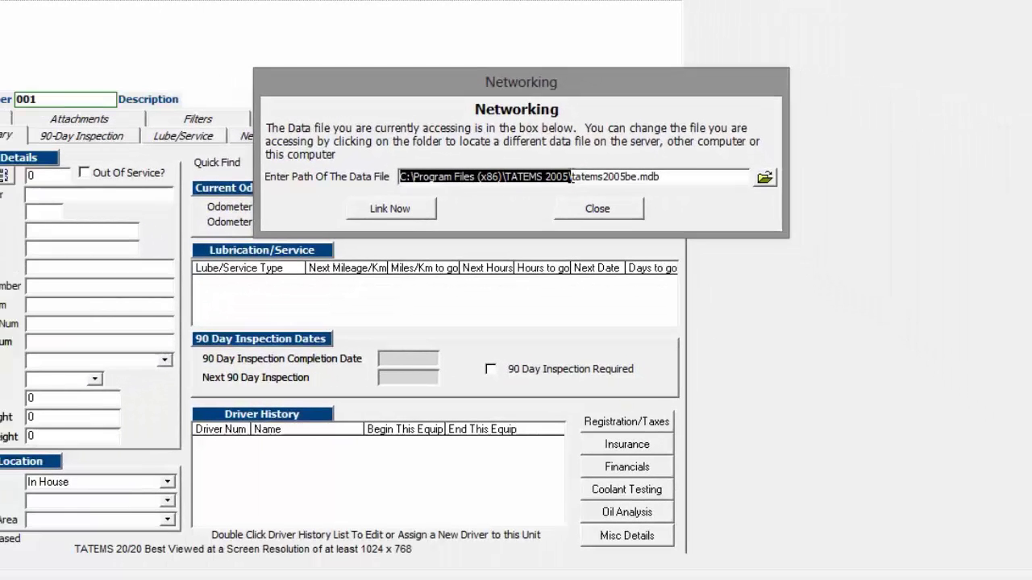
Step: Copy the selected folder path and paste it into Notepad below step 11
right_click(458, 182)
click(484, 205)
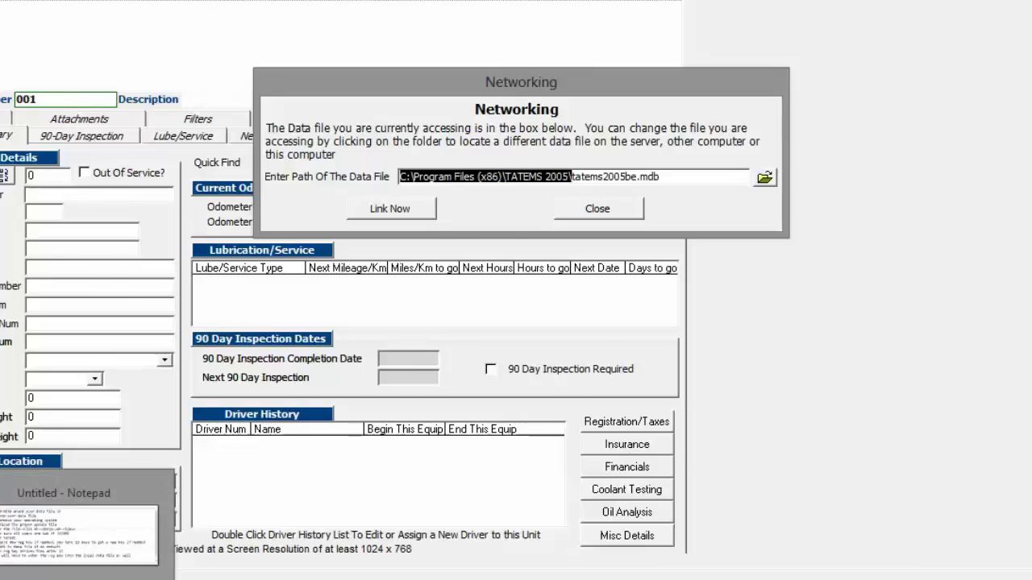
click(113, 535)
click(996, 398)
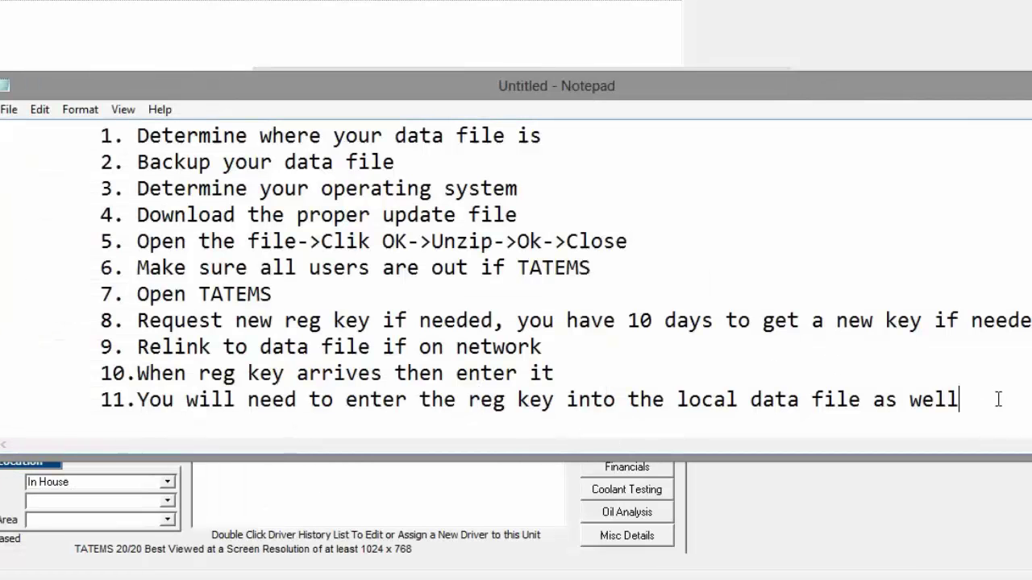
key(Return)
key(Return)
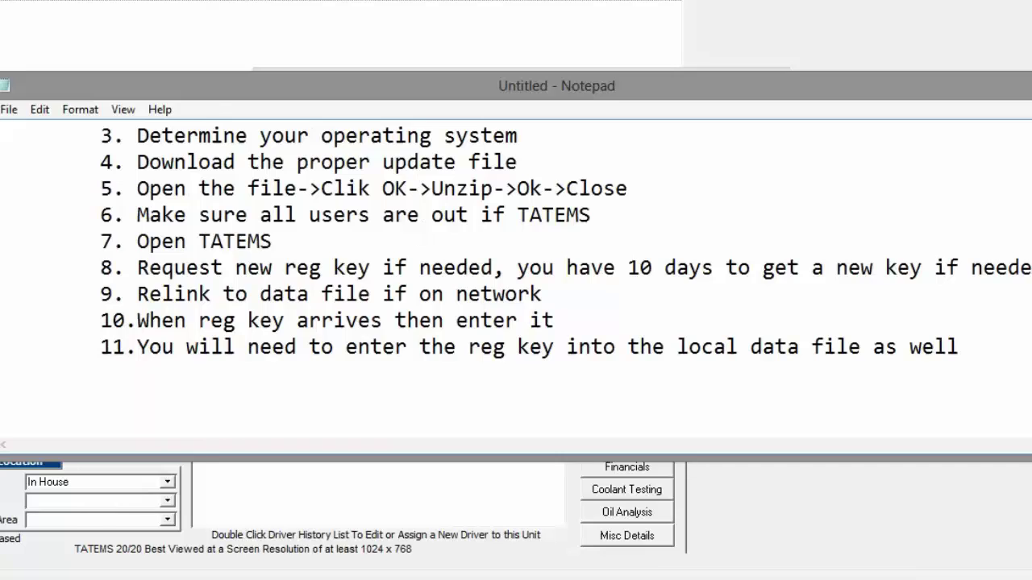
key(ctrl+v)
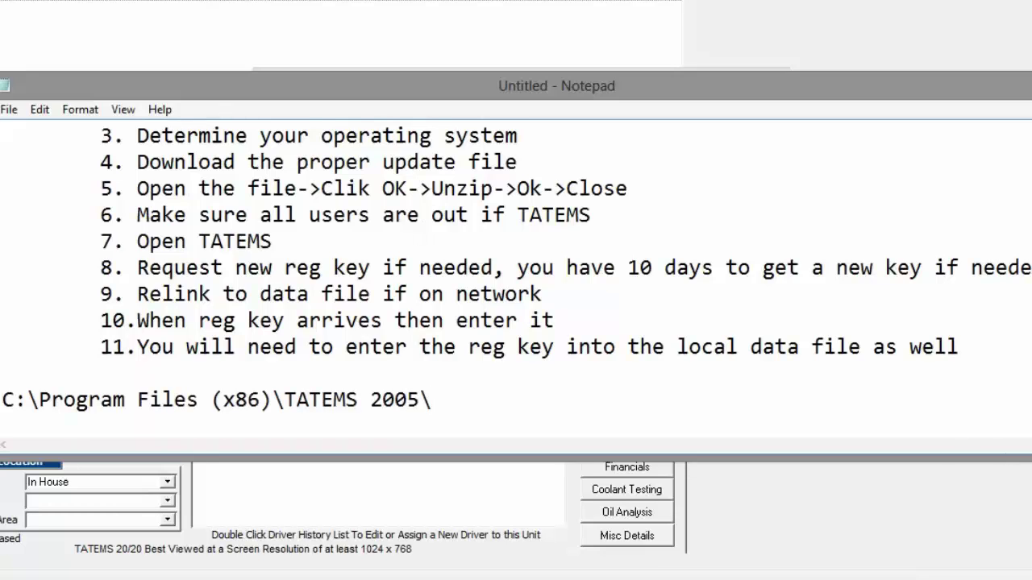
Step: Minimize Notepad and close the TATEMS Networking dialog
scroll(516, 266, up, 1)
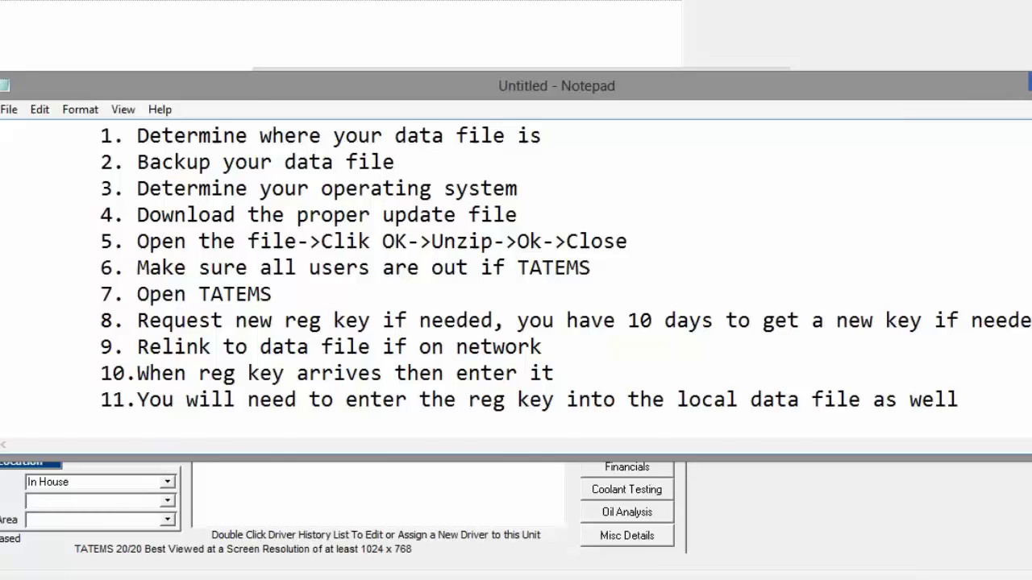
click(1030, 84)
click(624, 211)
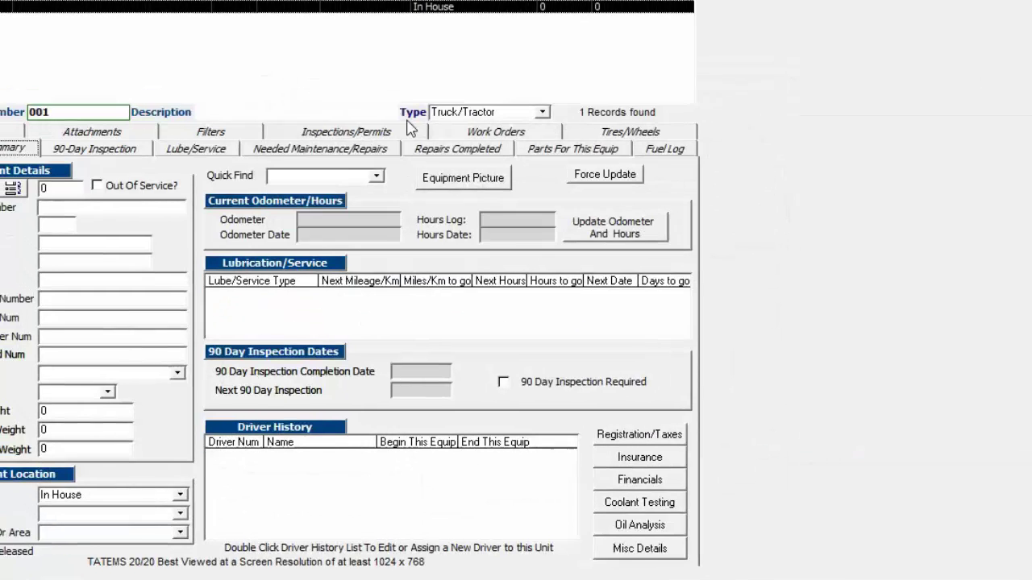
Step: Run Tools > Backup and Compact Data and acknowledge its completion
click(256, 36)
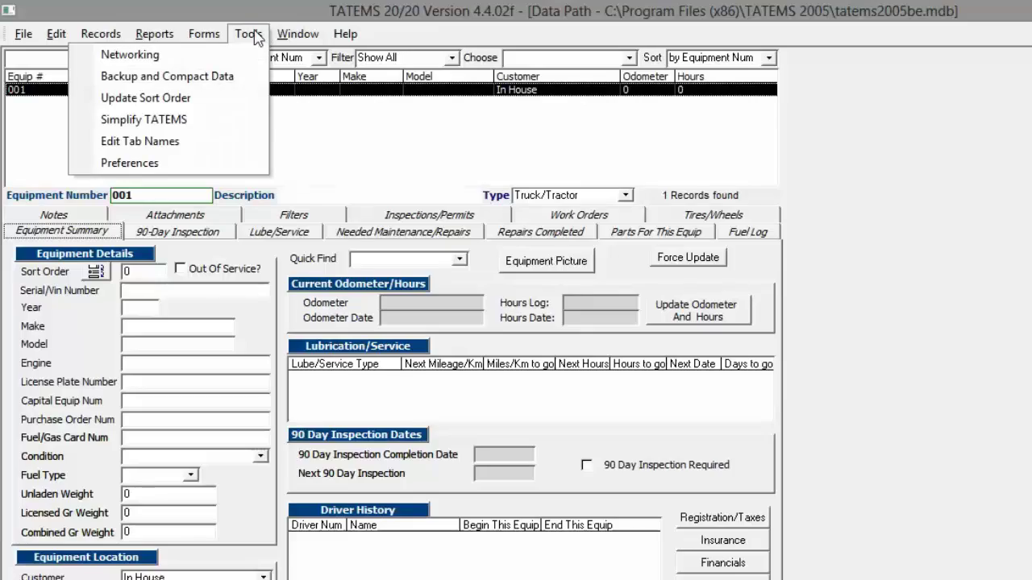
mouse_move(217, 45)
mouse_move(250, 36)
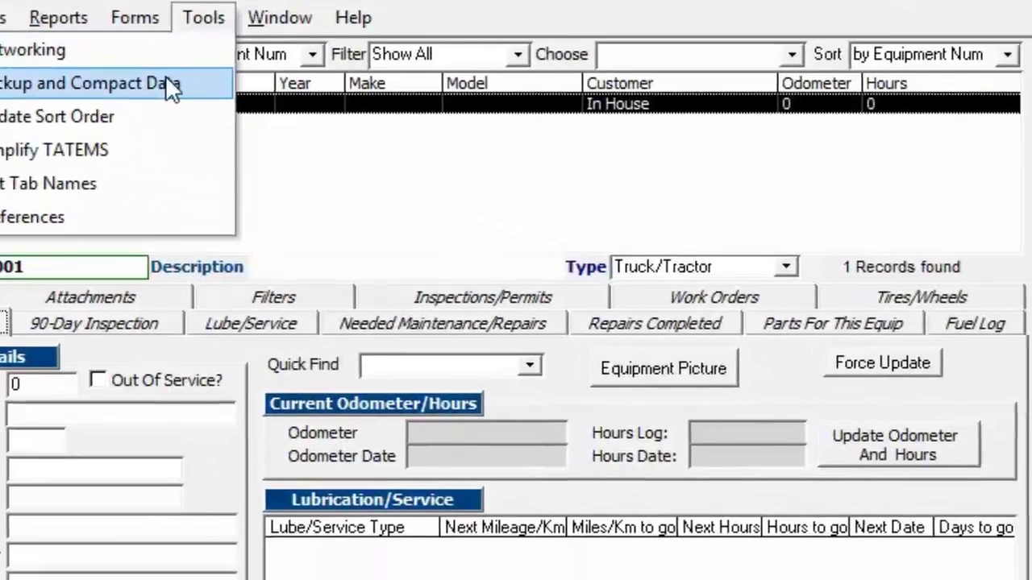
click(166, 83)
click(464, 350)
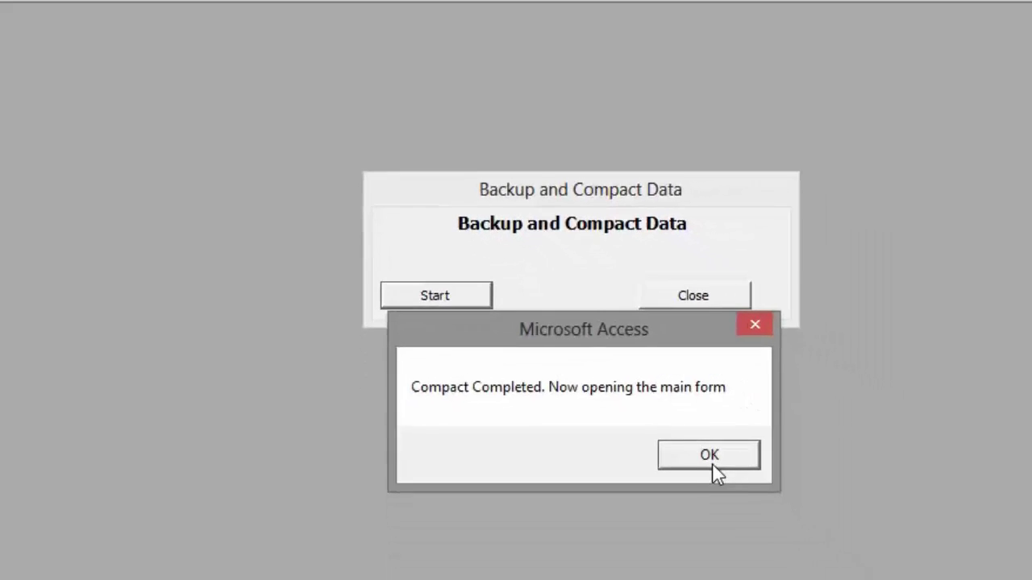
click(793, 544)
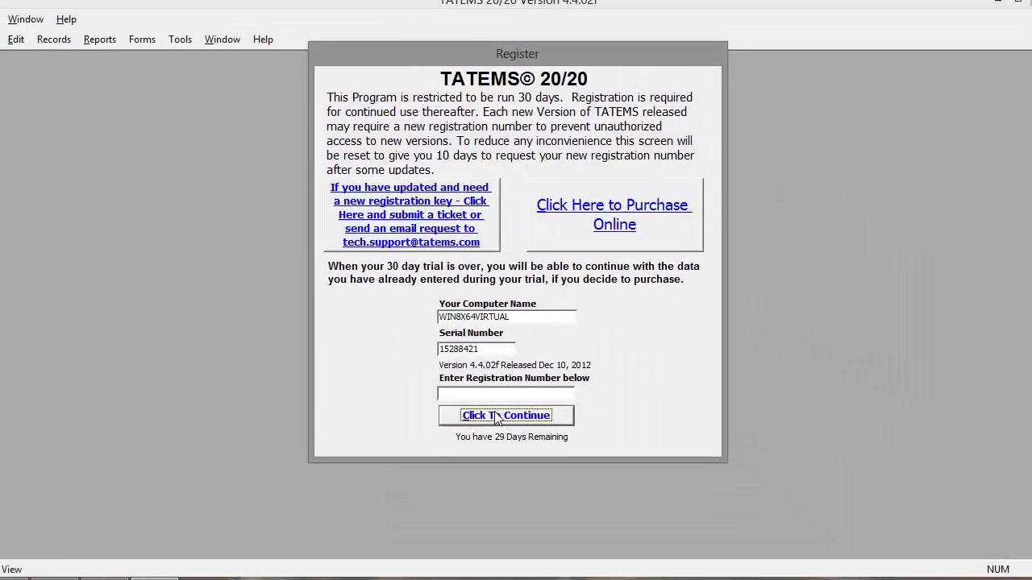
Step: Dismiss the registration and reminder prompts and show equipment record 001
click(497, 414)
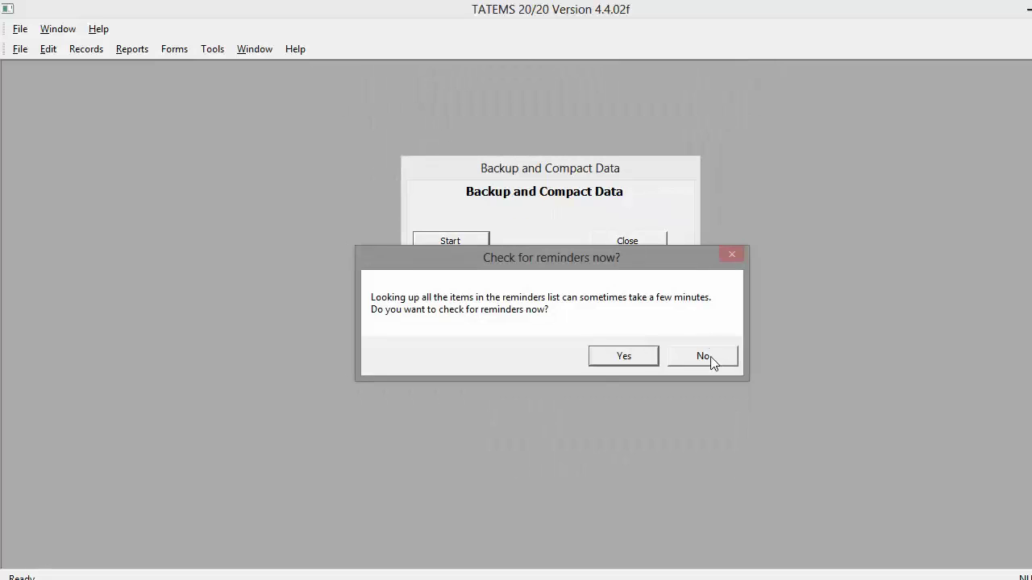
click(711, 358)
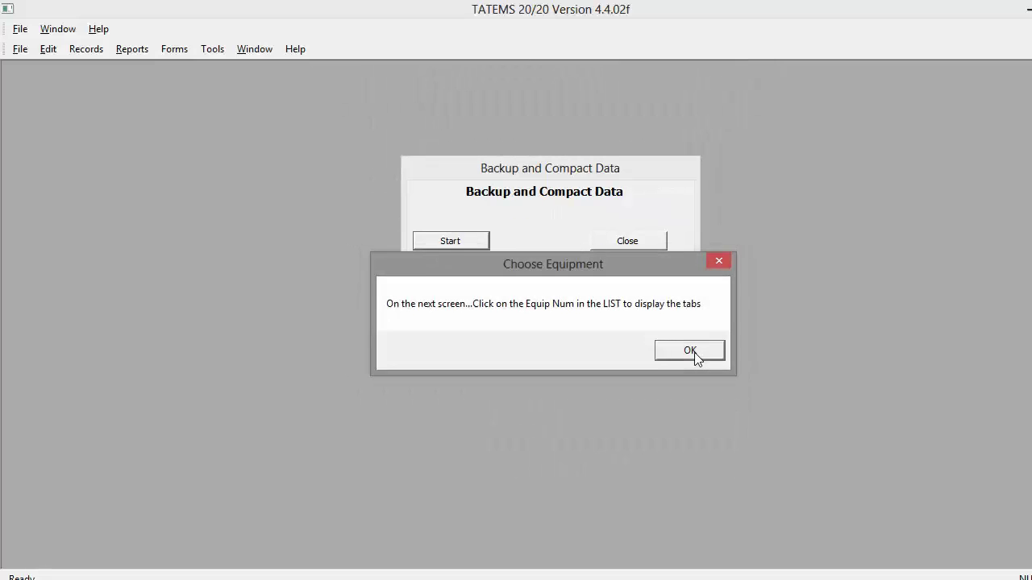
click(694, 352)
click(167, 79)
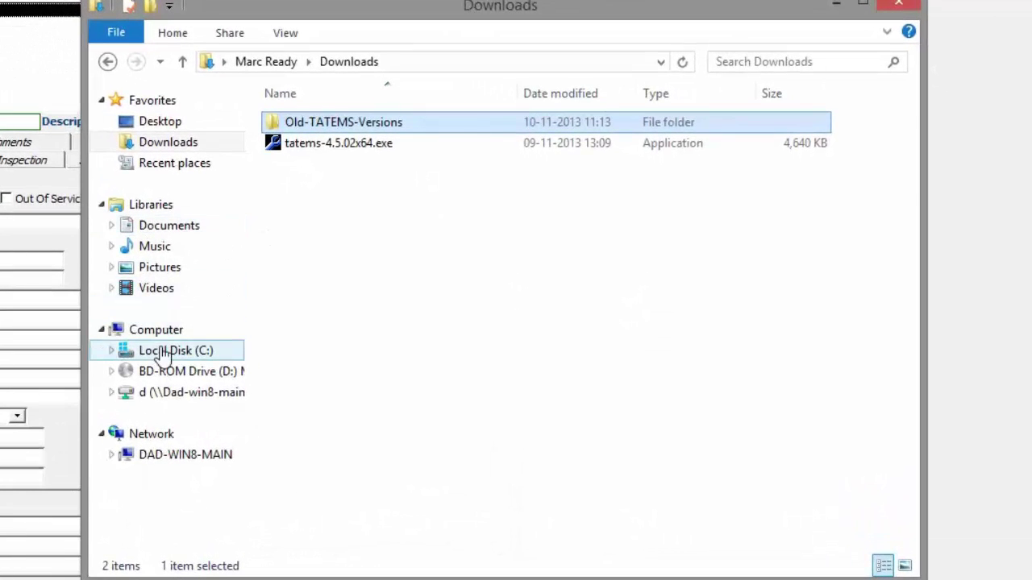
Step: Browse to C:\Program Files (x86)\TATEMS 2005 and sort by date modified, newest first
click(160, 352)
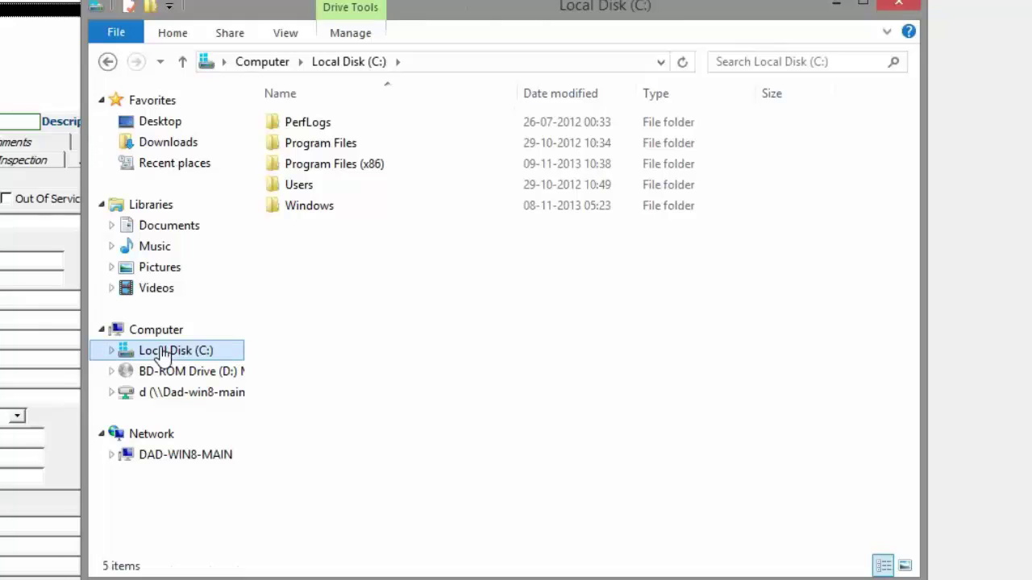
double_click(320, 165)
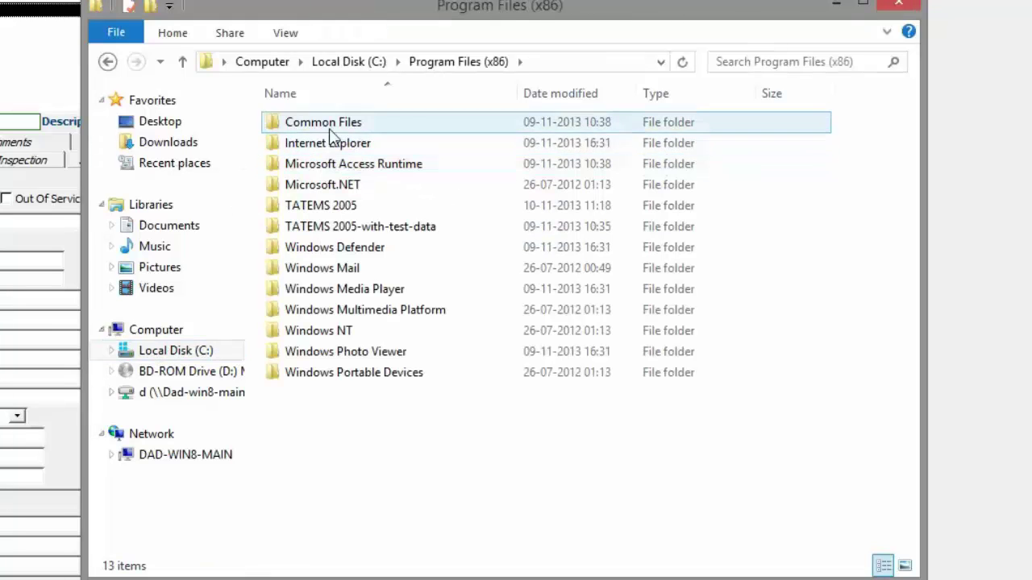
double_click(338, 208)
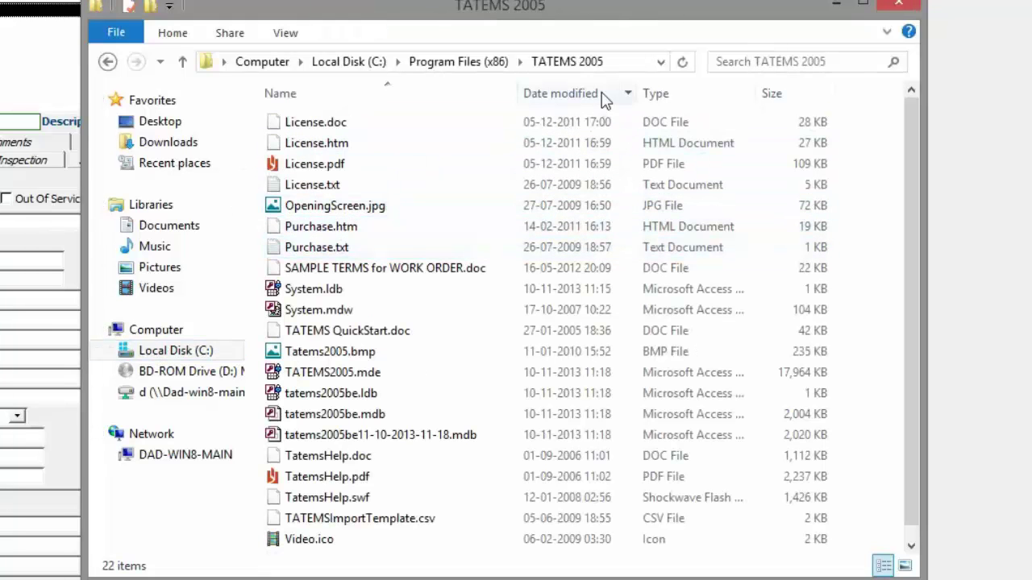
click(561, 94)
Step: Select the new dated backup copy of the database
click(411, 192)
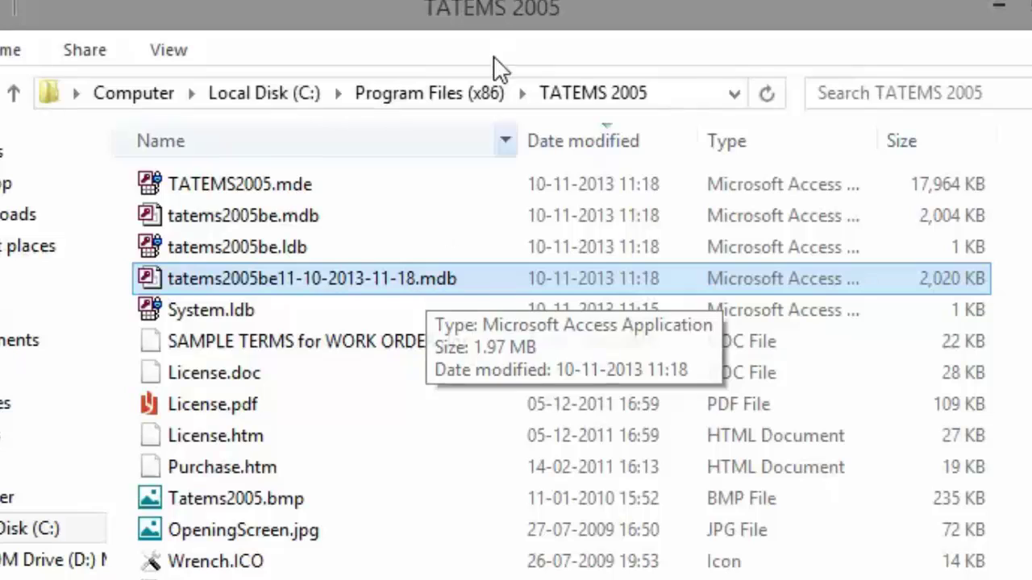
ctrl+click(376, 239)
ctrl+click(377, 239)
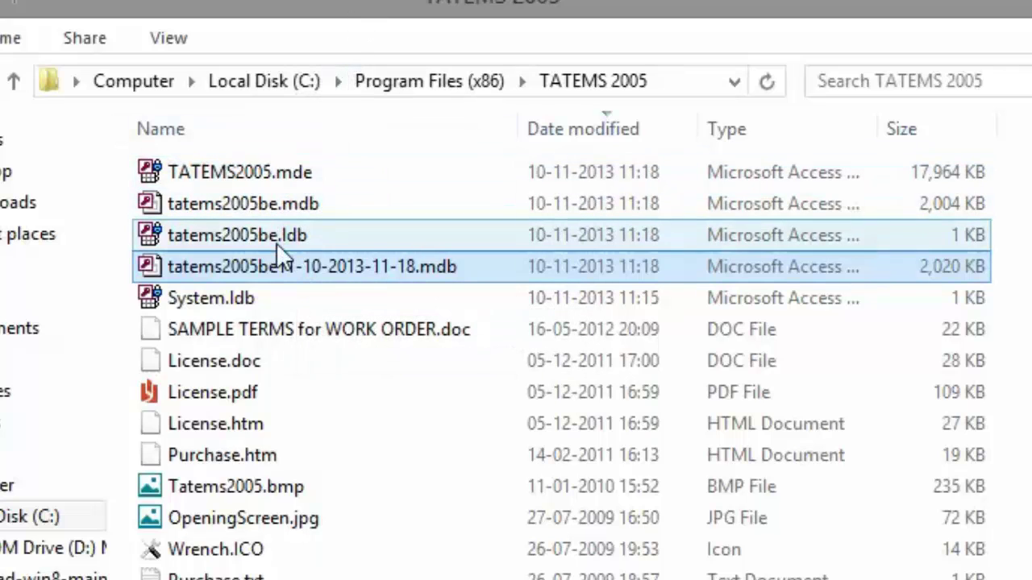
Step: Point out the tatems2005be.mdb data file and its tatems2005be.ldb lock file
click(242, 202)
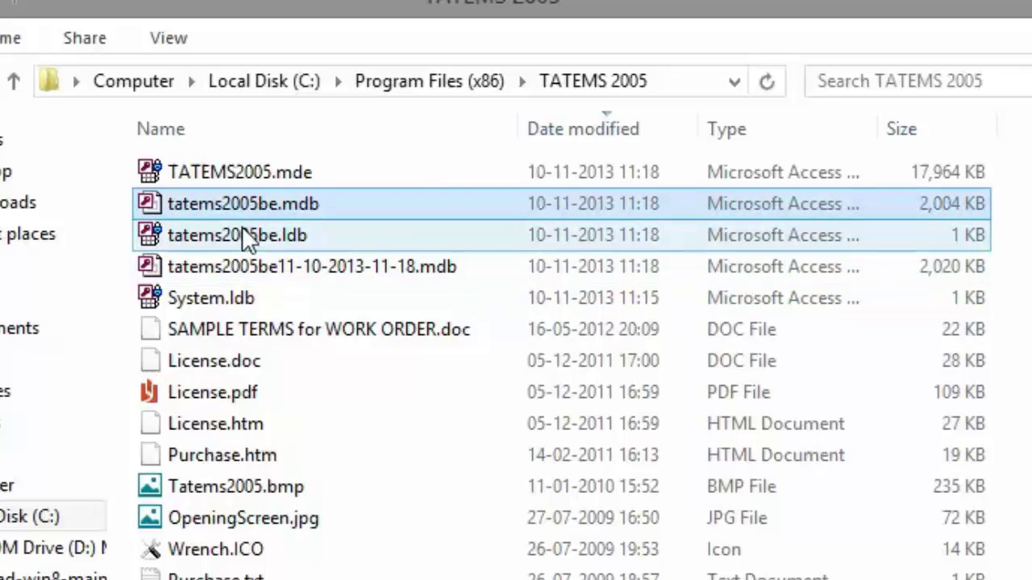
click(242, 230)
click(245, 202)
click(245, 232)
click(247, 203)
click(282, 237)
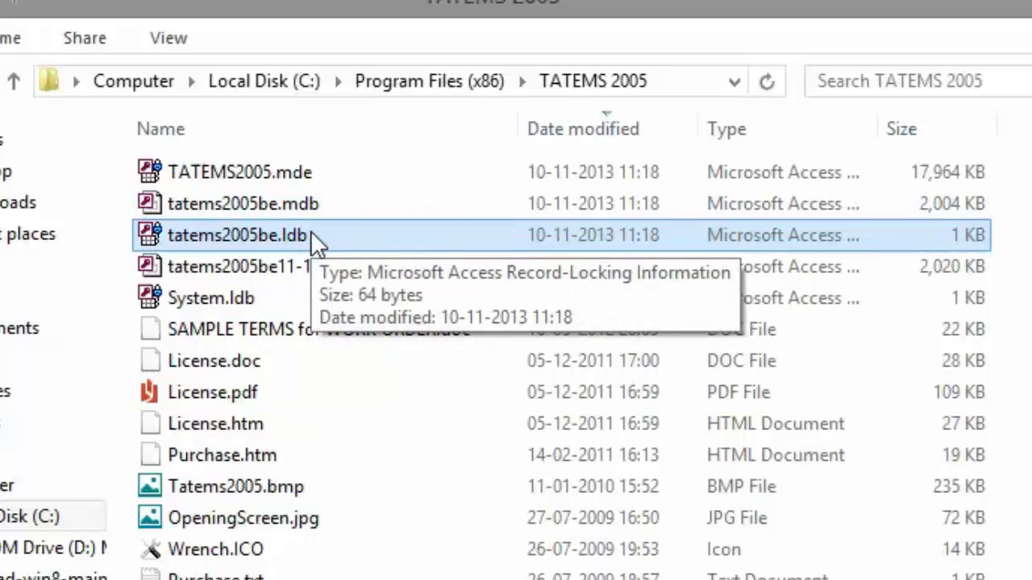
ctrl+click(315, 204)
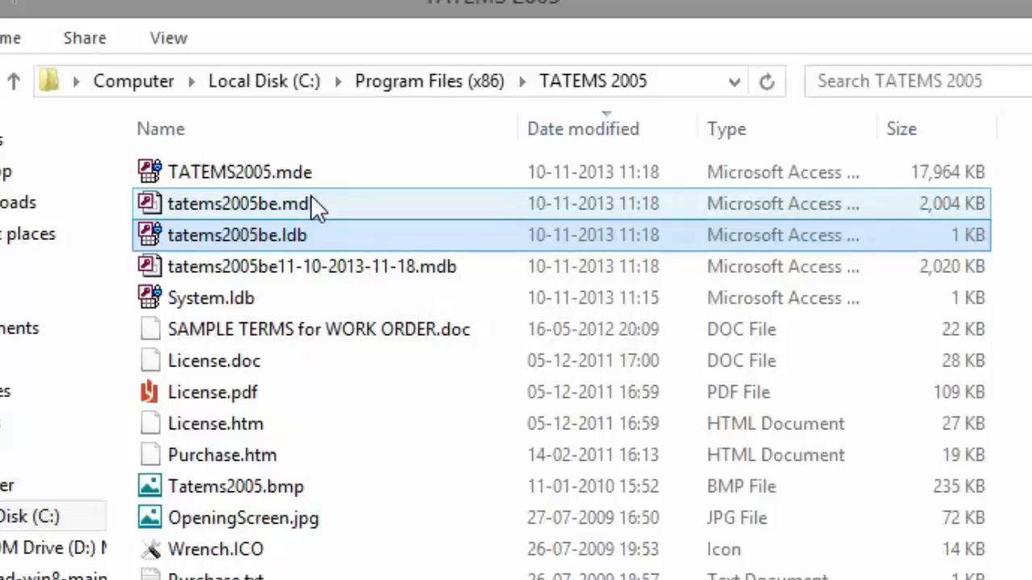
click(307, 237)
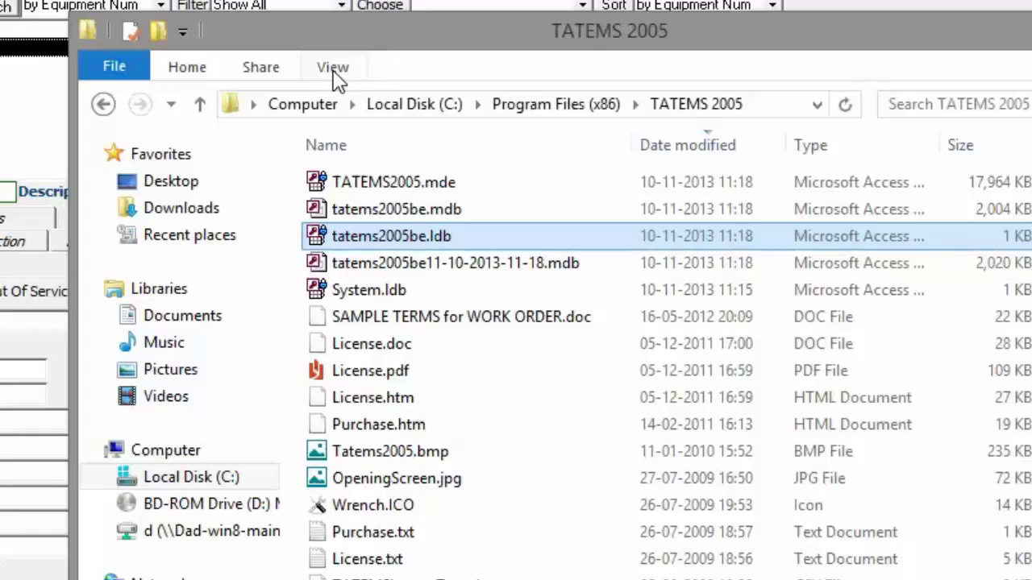
Step: Turn on 'Hide extensions for known file types' in Folder Options, apply and close
click(499, 117)
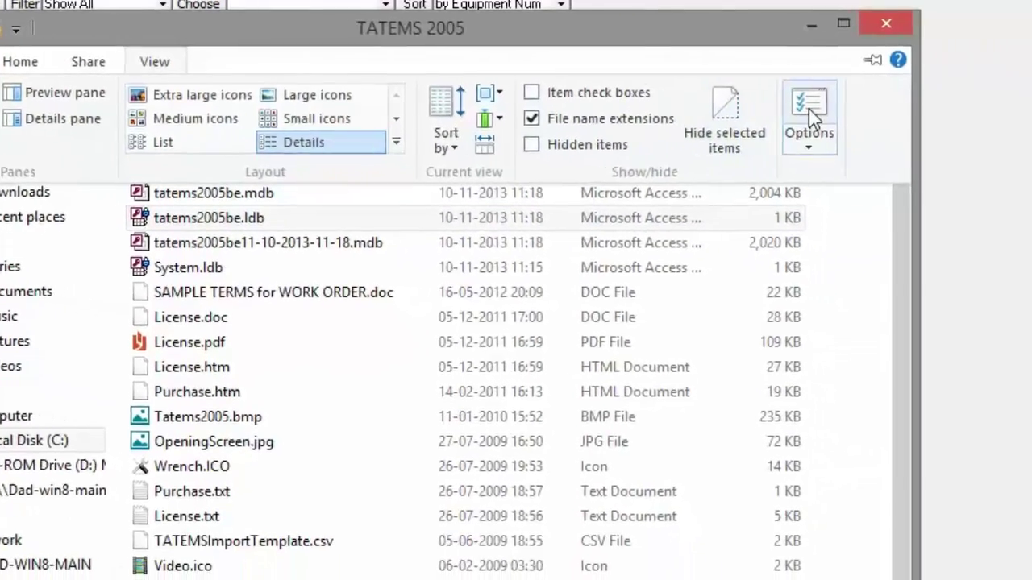
click(808, 109)
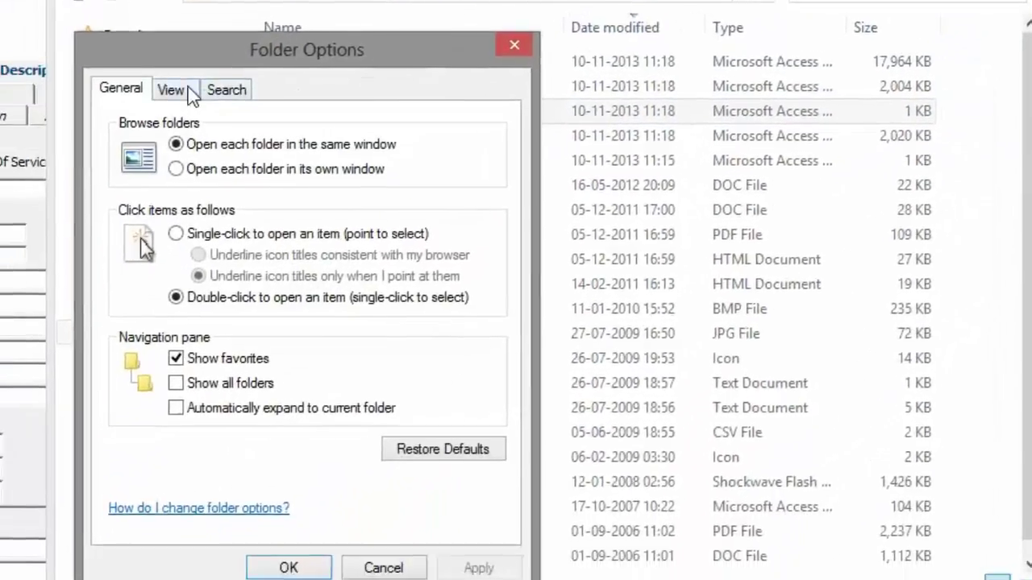
click(40, 195)
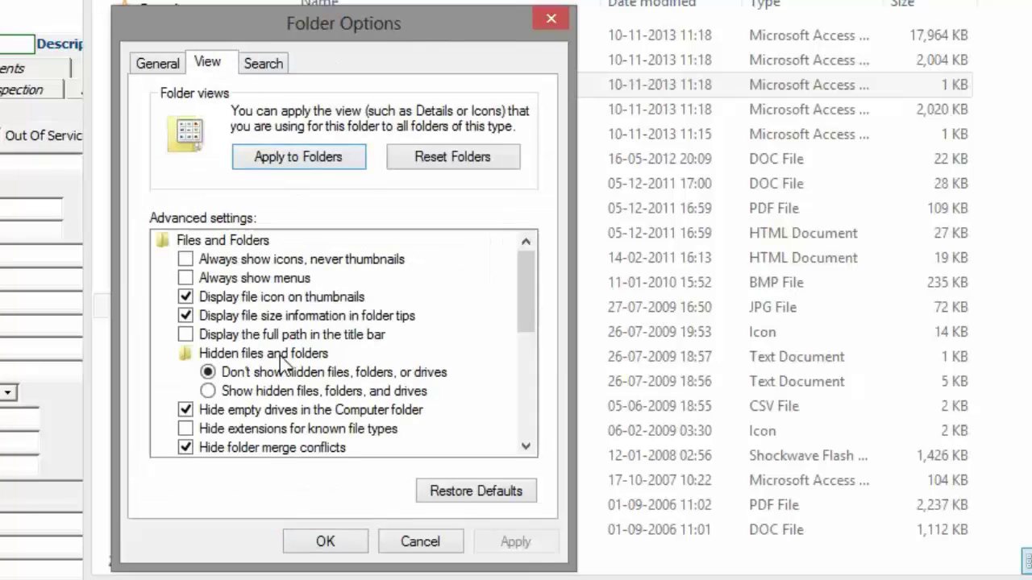
click(251, 429)
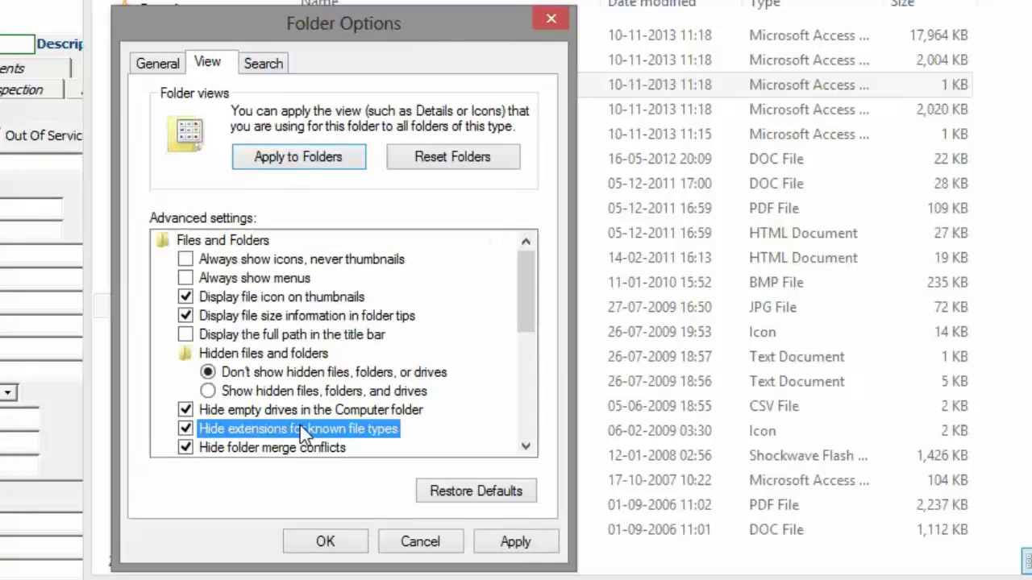
click(504, 542)
click(325, 541)
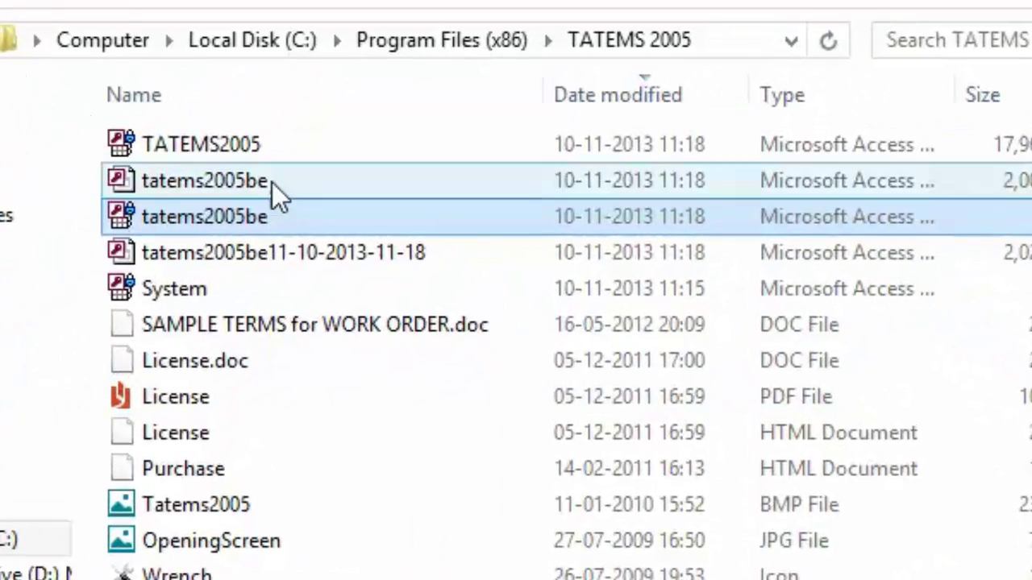
Step: Reopen Folder Options and turn 'Hide extensions for known file types' off, applying it
click(315, 153)
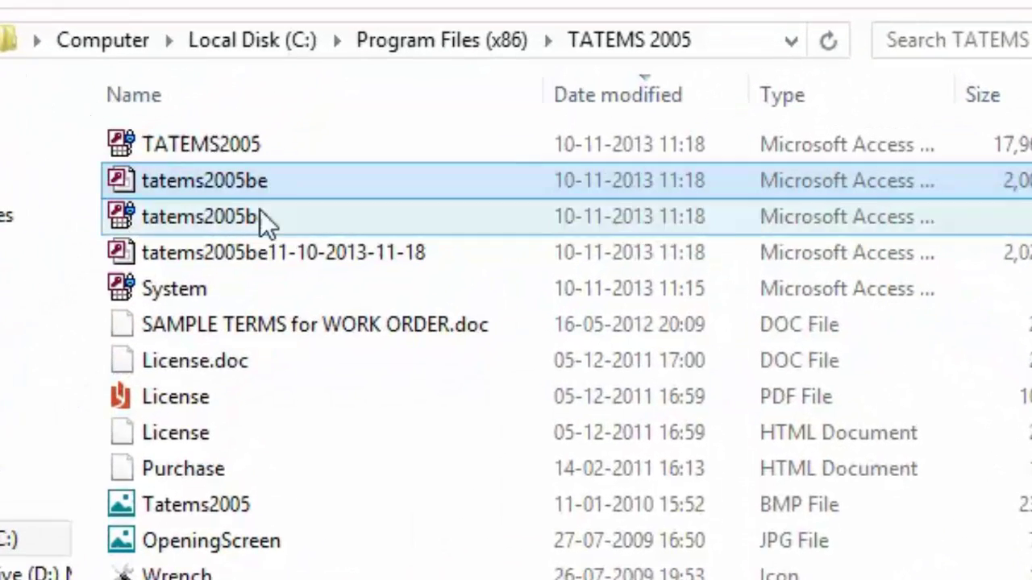
click(270, 218)
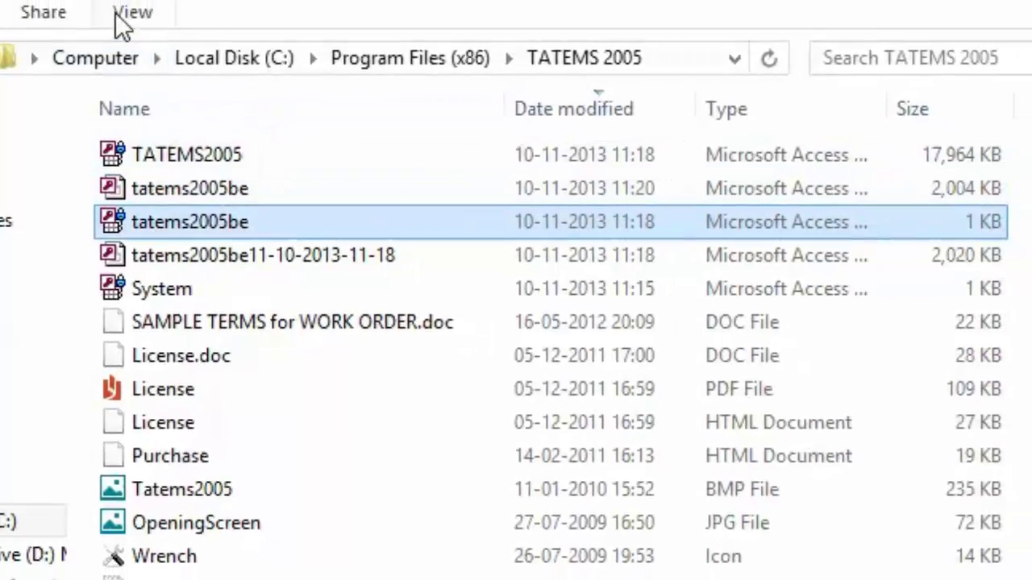
click(121, 14)
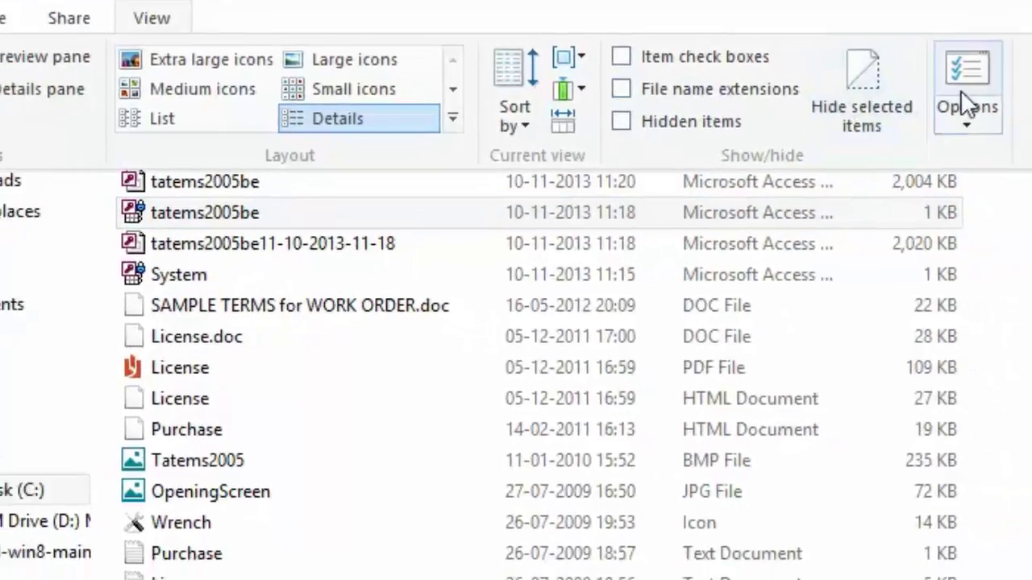
click(960, 85)
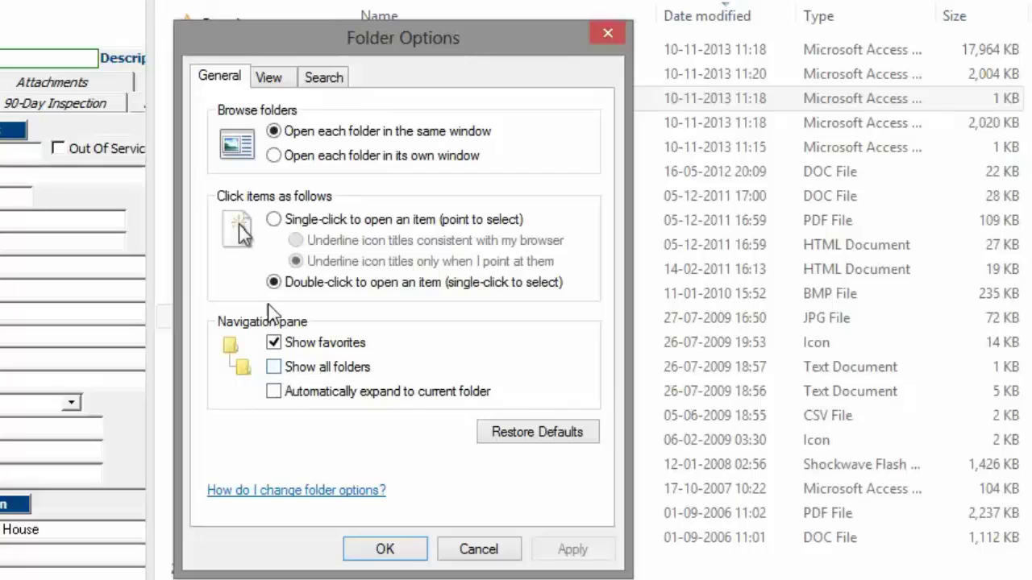
click(268, 78)
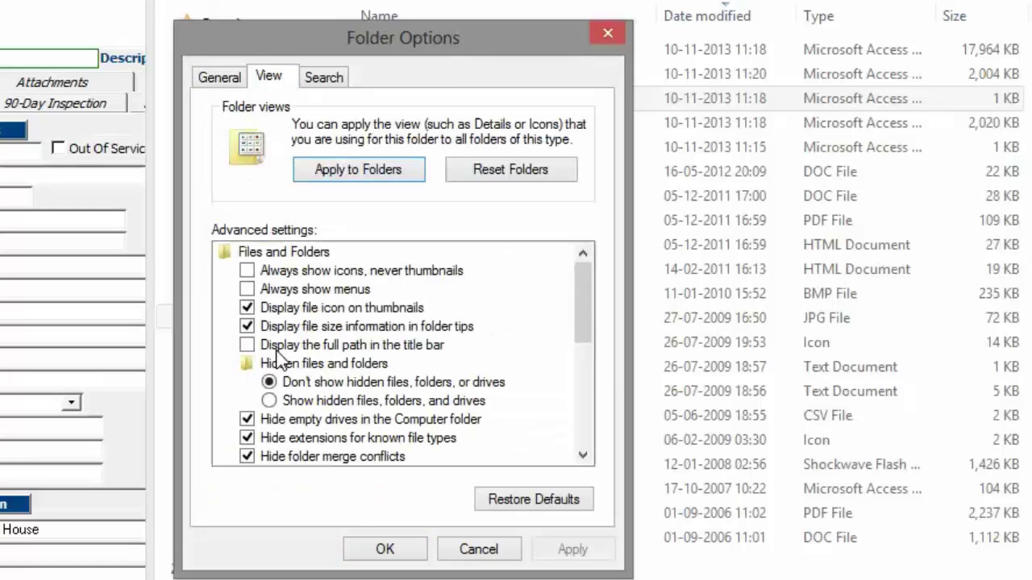
click(246, 438)
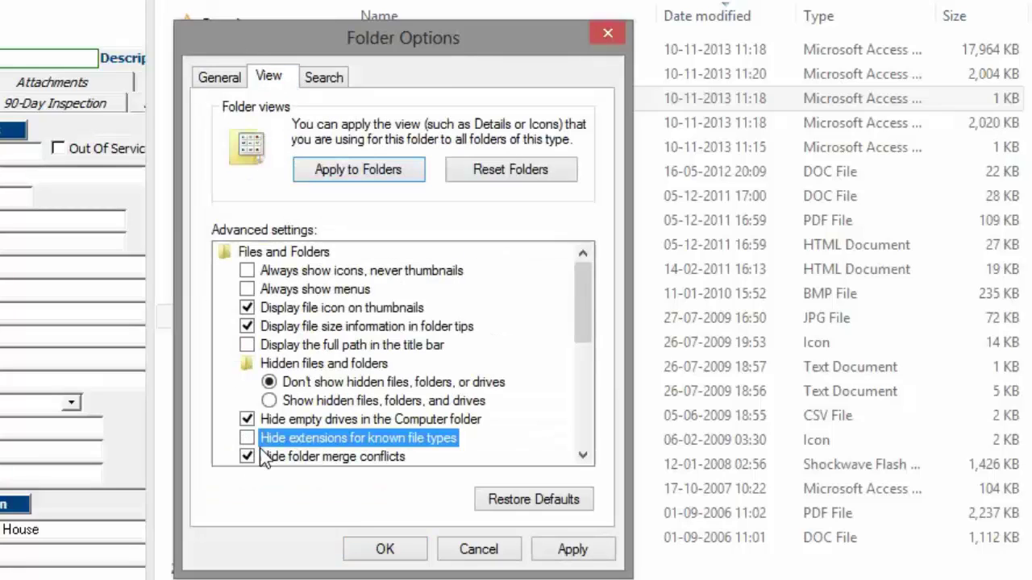
click(574, 547)
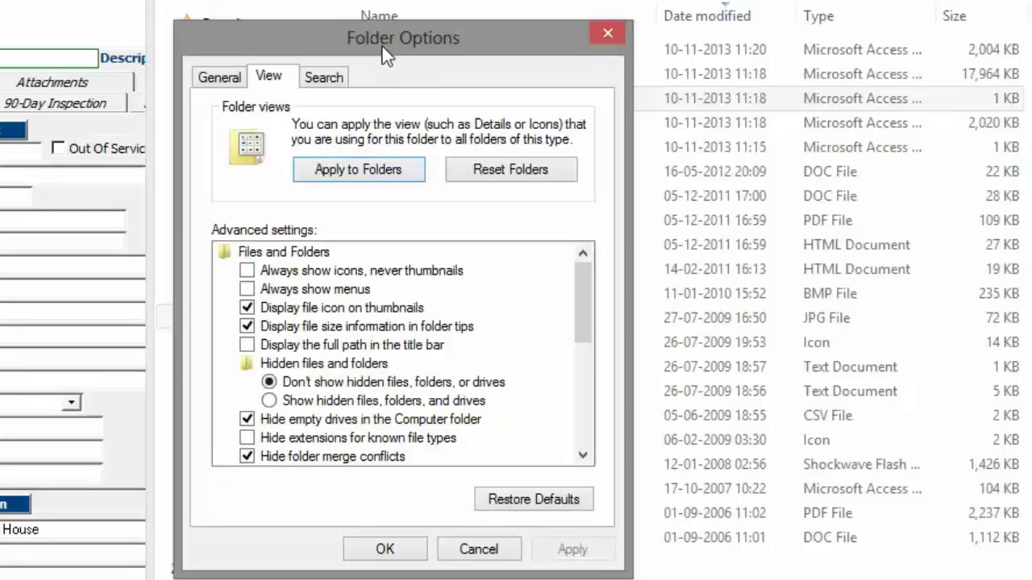
drag(386, 54, 413, 40)
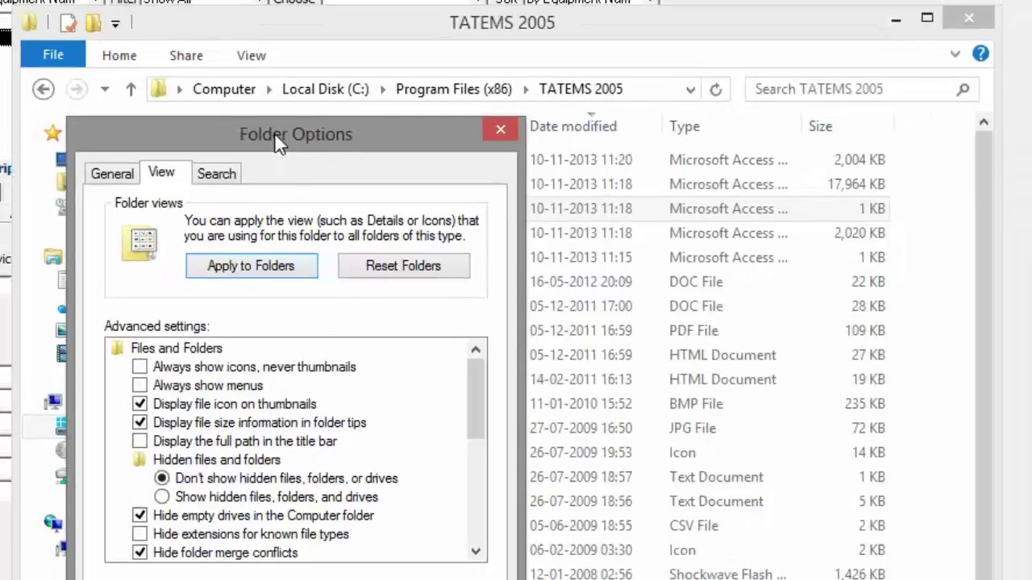
Step: Close Folder Options and dismiss the frequent places list
key(Escape)
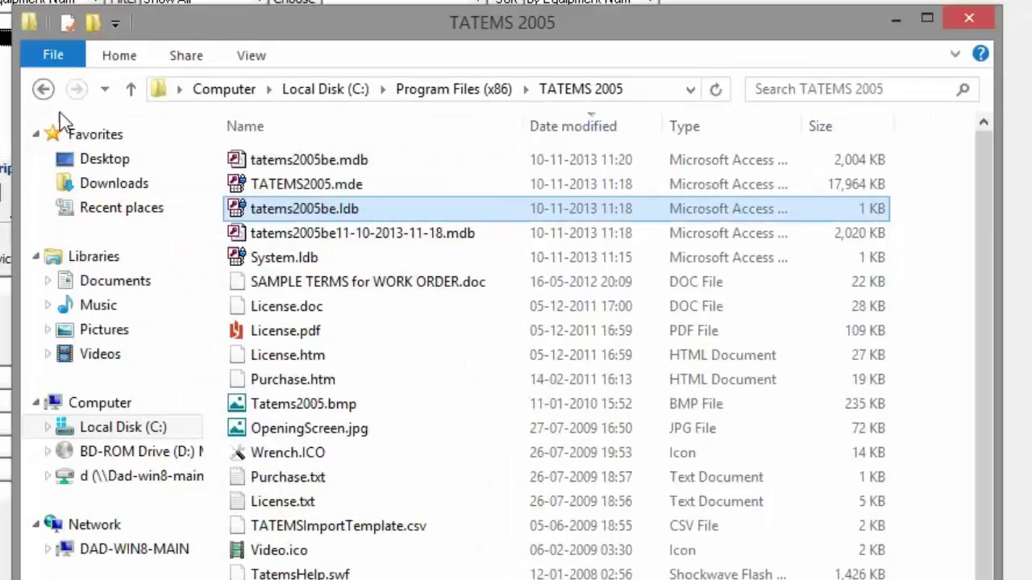
click(63, 64)
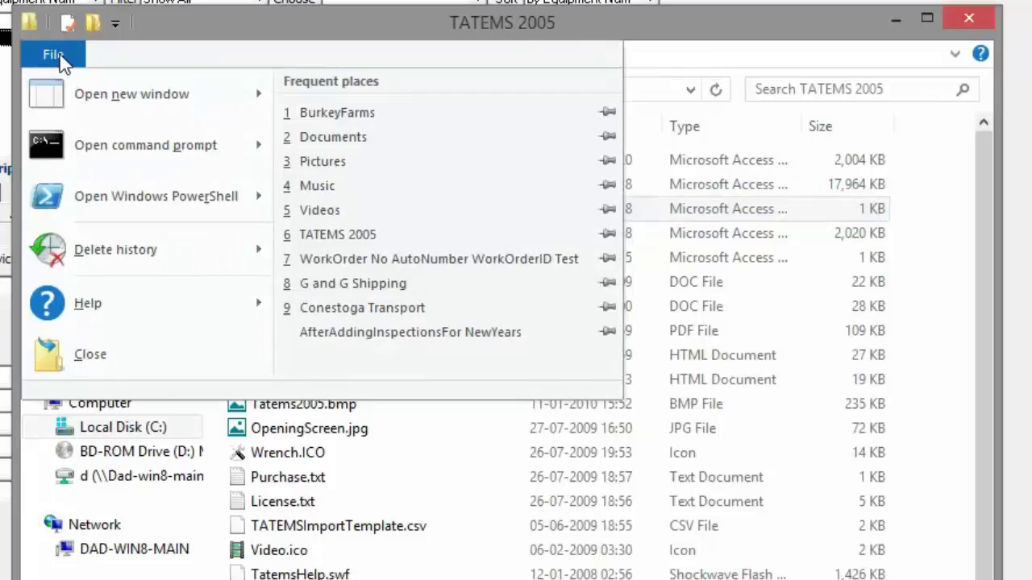
click(516, 21)
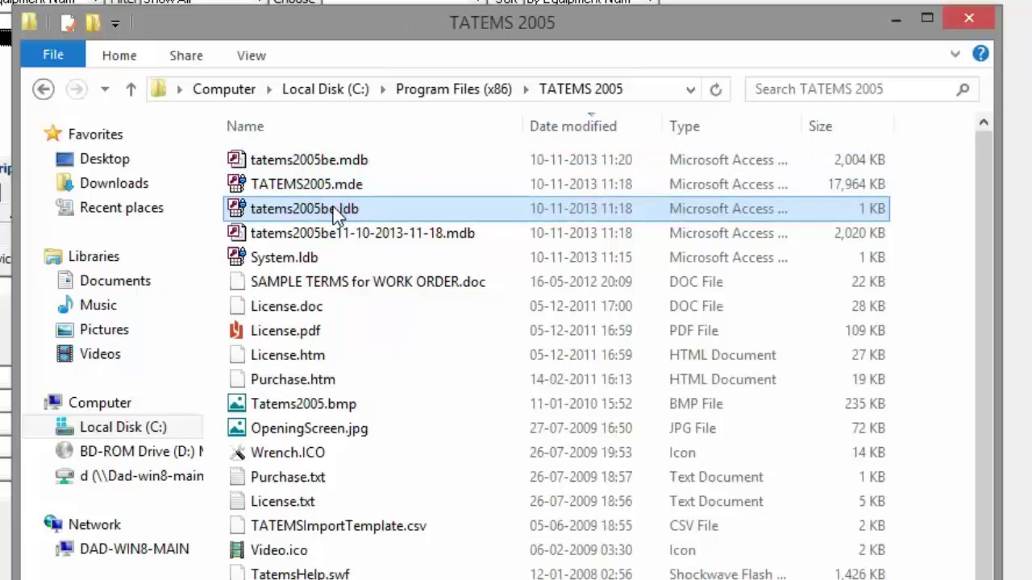
Step: Select tatems2005be.mdb and tatems2005be.ldb in the TATEMS 2005 file list
click(346, 162)
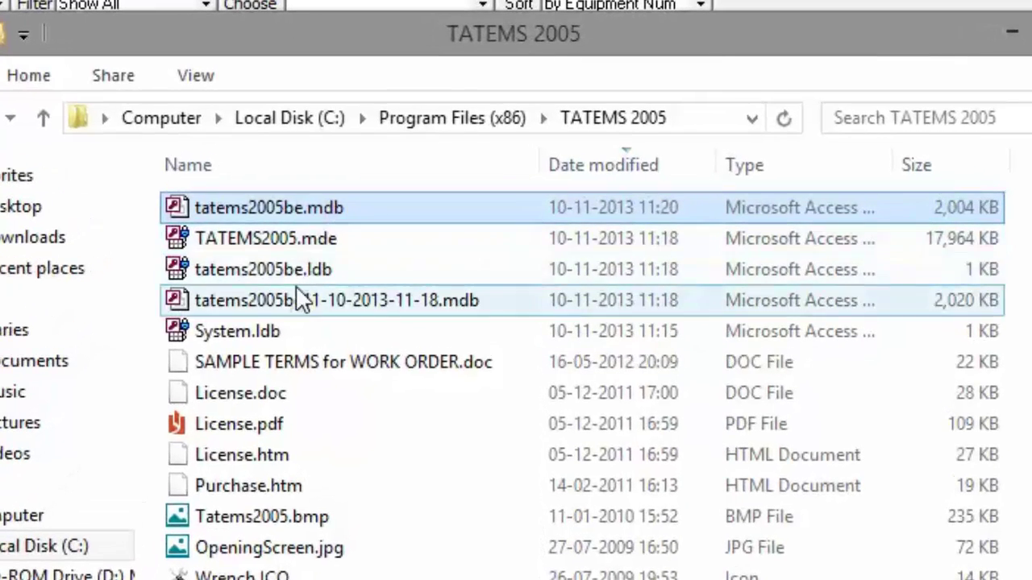
click(296, 269)
click(302, 208)
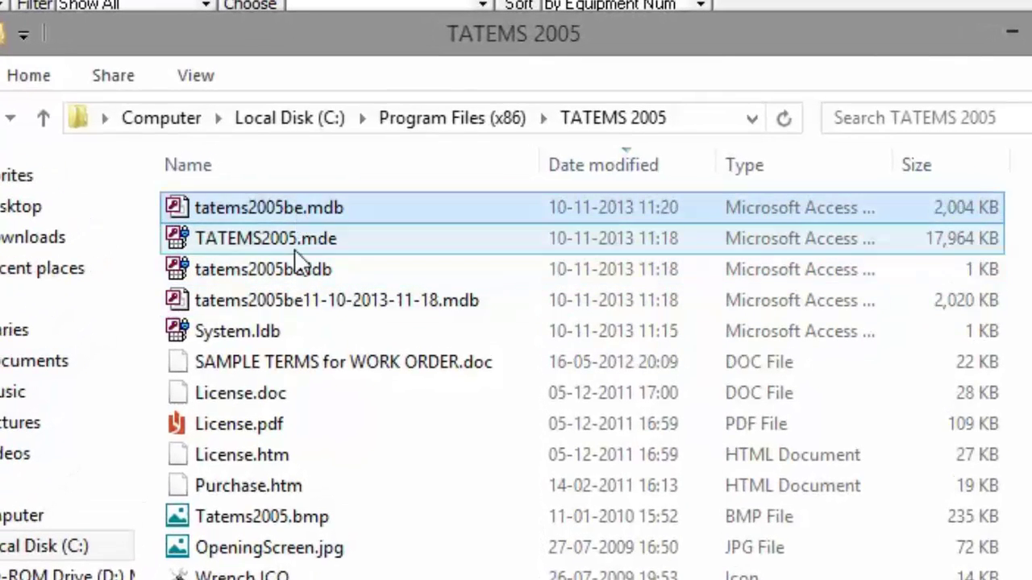
click(250, 270)
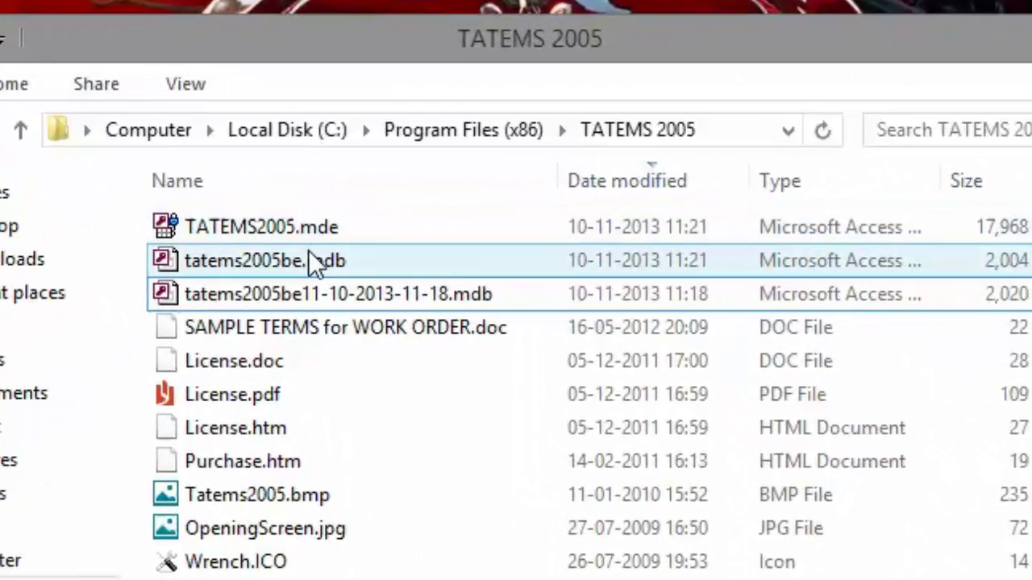
Step: Copy tatems2005be.mdb and paste it to create tatems2005be - Copy.mdb
click(321, 255)
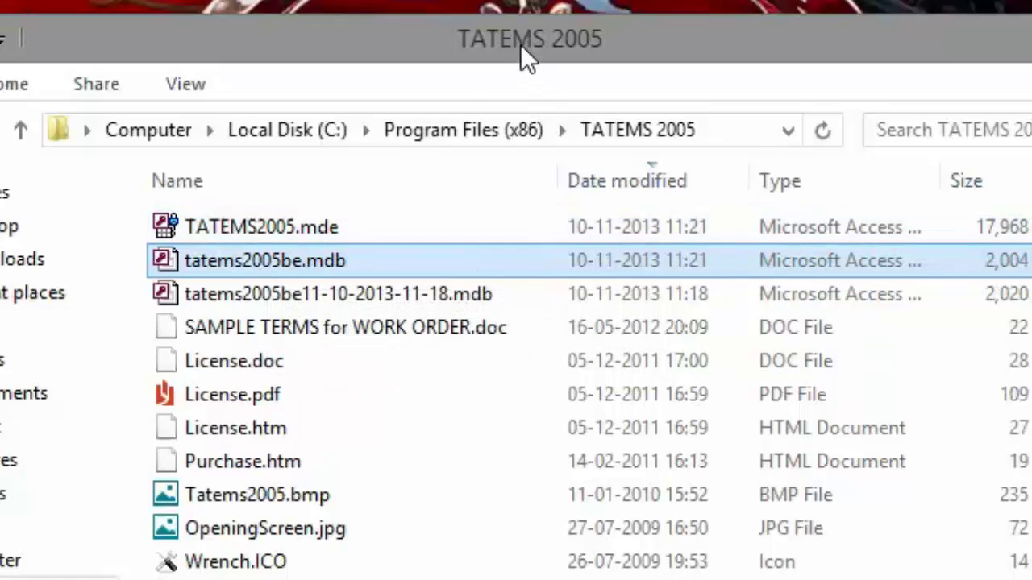
right_click(319, 256)
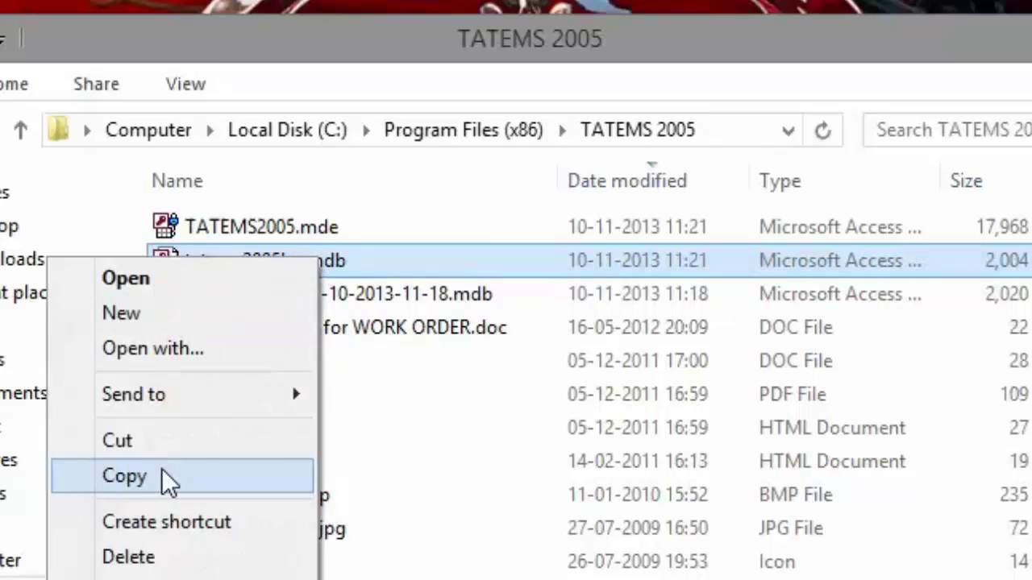
click(161, 473)
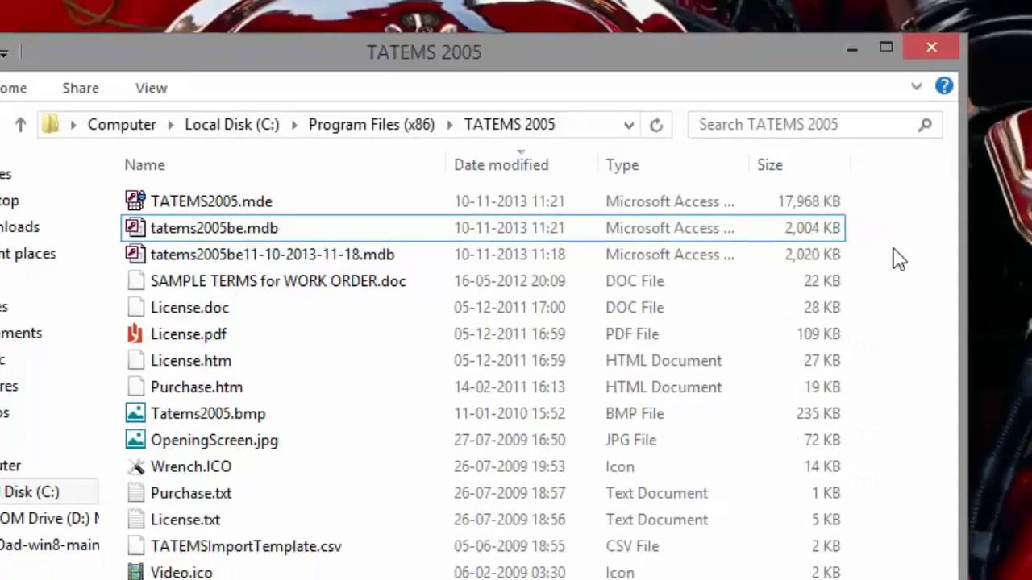
right_click(897, 257)
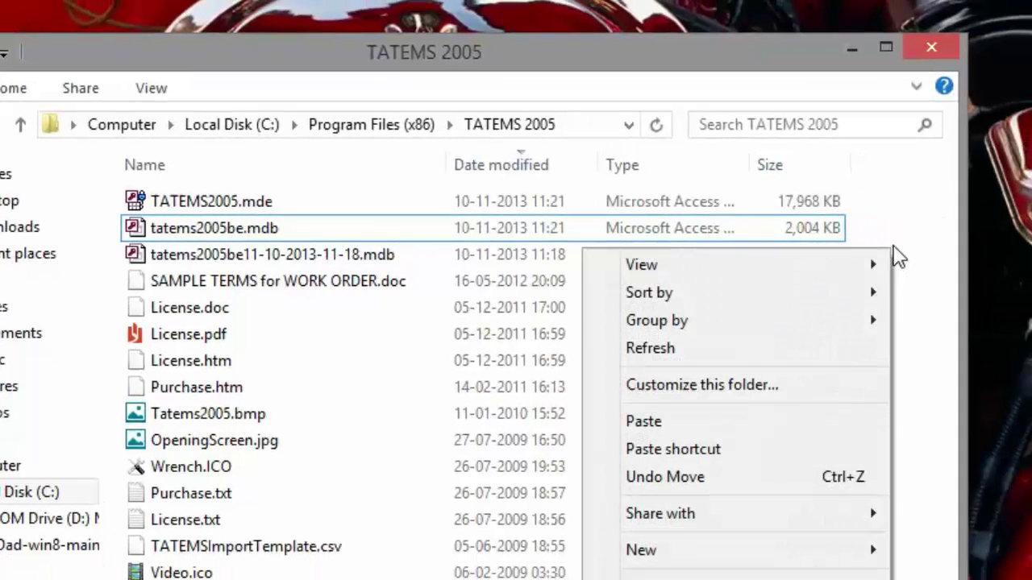
click(691, 422)
Step: Copy tatems2005be - Copy.mdb and paste several further duplicates into the folder
click(306, 256)
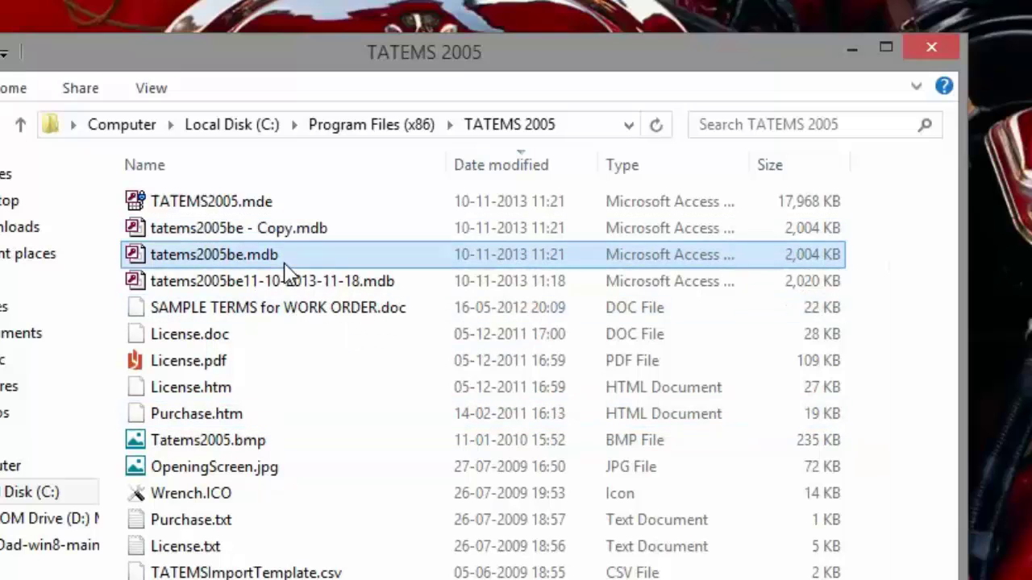
click(275, 229)
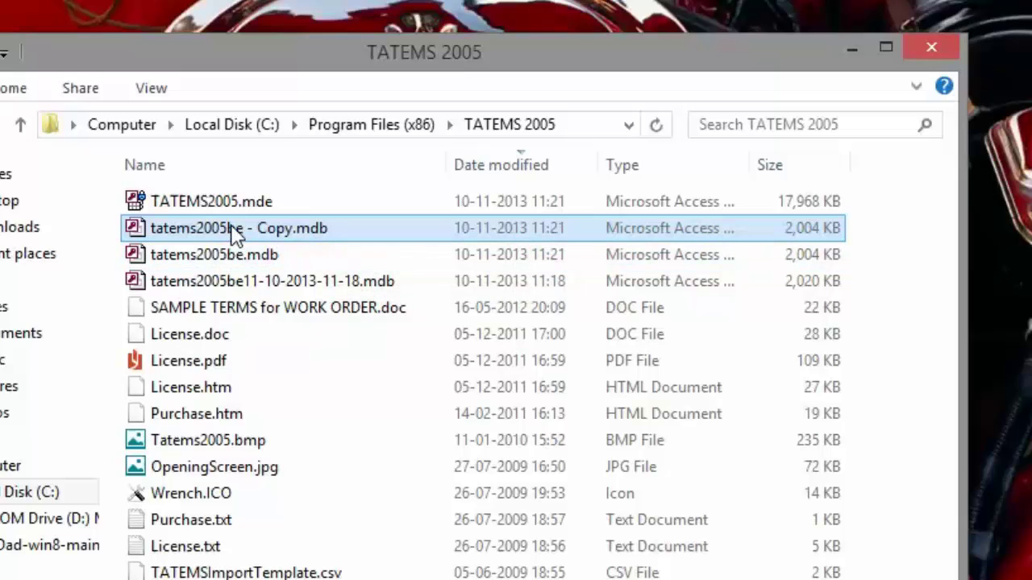
right_click(278, 232)
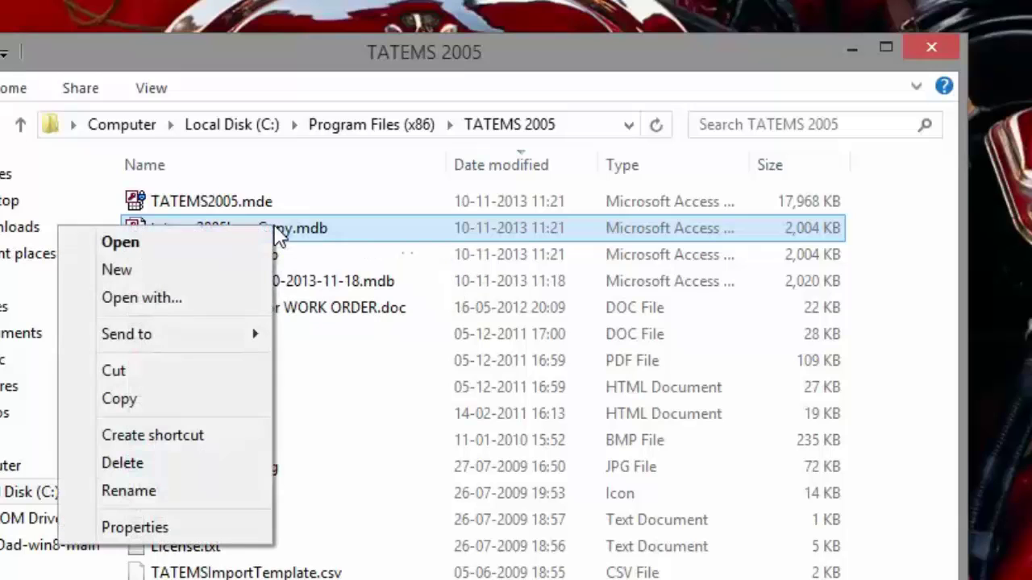
click(178, 387)
right_click(879, 236)
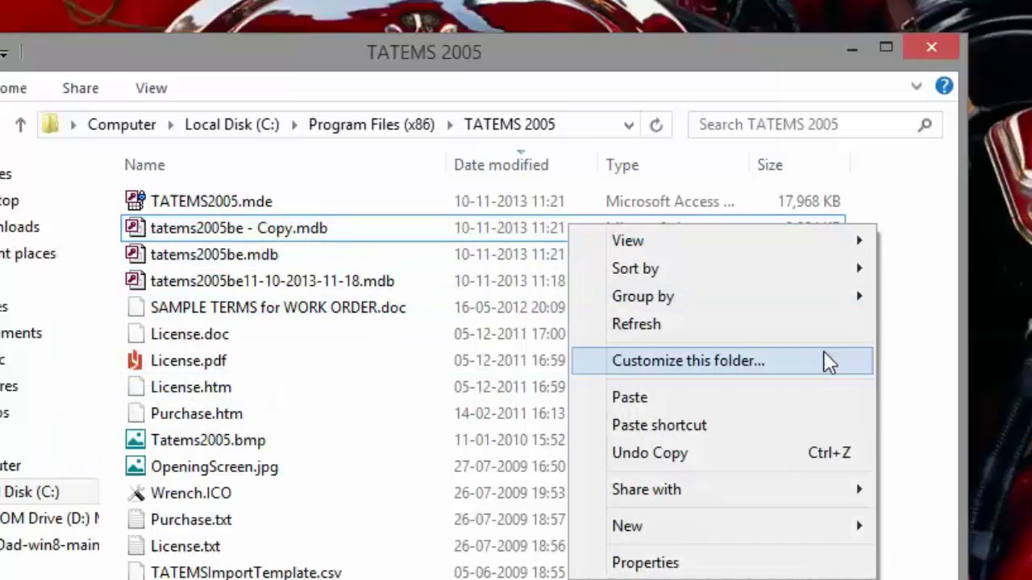
click(795, 405)
click(904, 242)
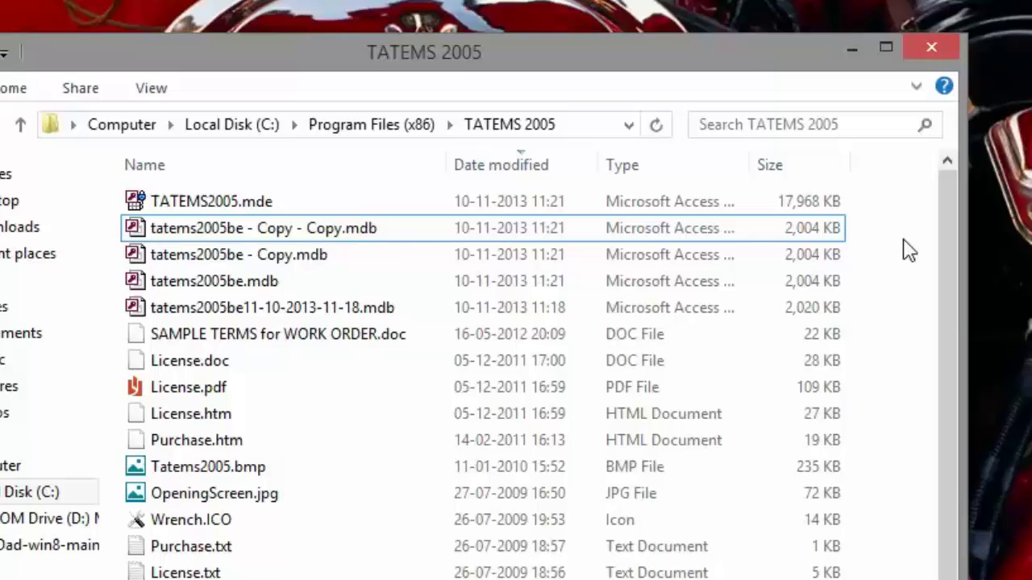
key(ctrl+v)
key(ctrl+v)
key(ctrl+v)
key(ctrl+v)
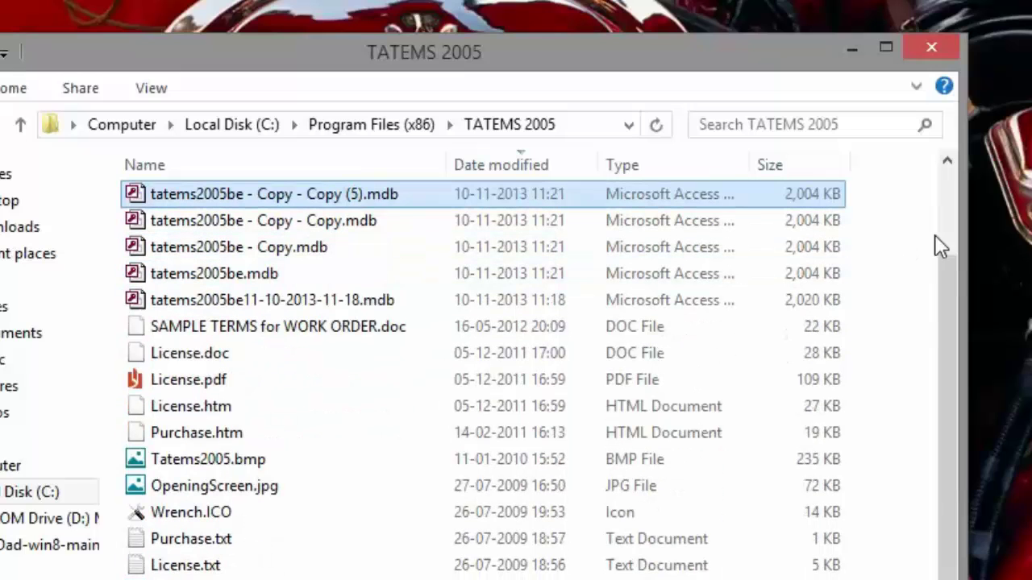
Step: Highlight step 3 'Determine your operating system' in Notepad, then minimize Notepad
drag(938, 323, 916, 166)
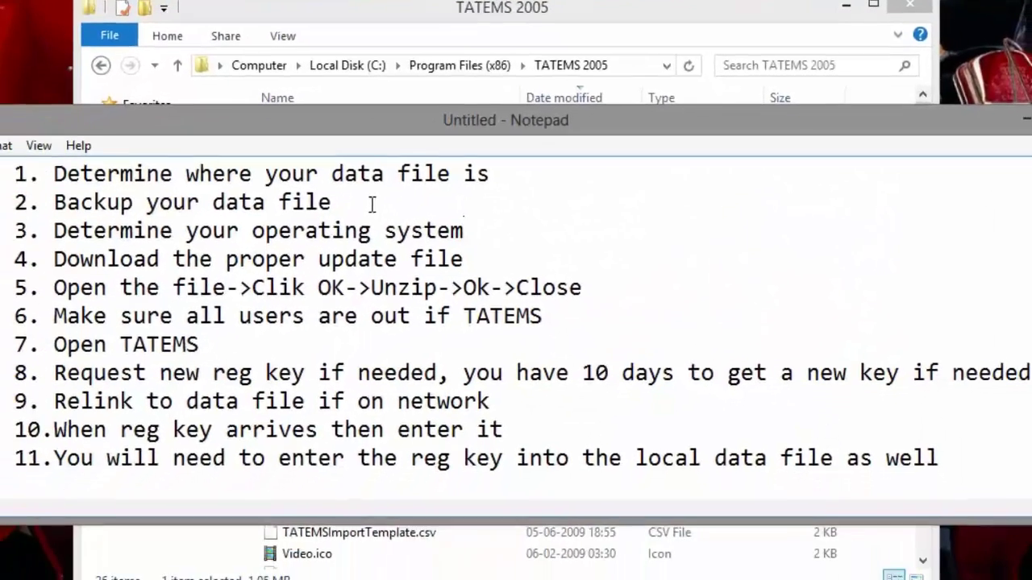
drag(373, 204, 81, 202)
drag(513, 226, 71, 223)
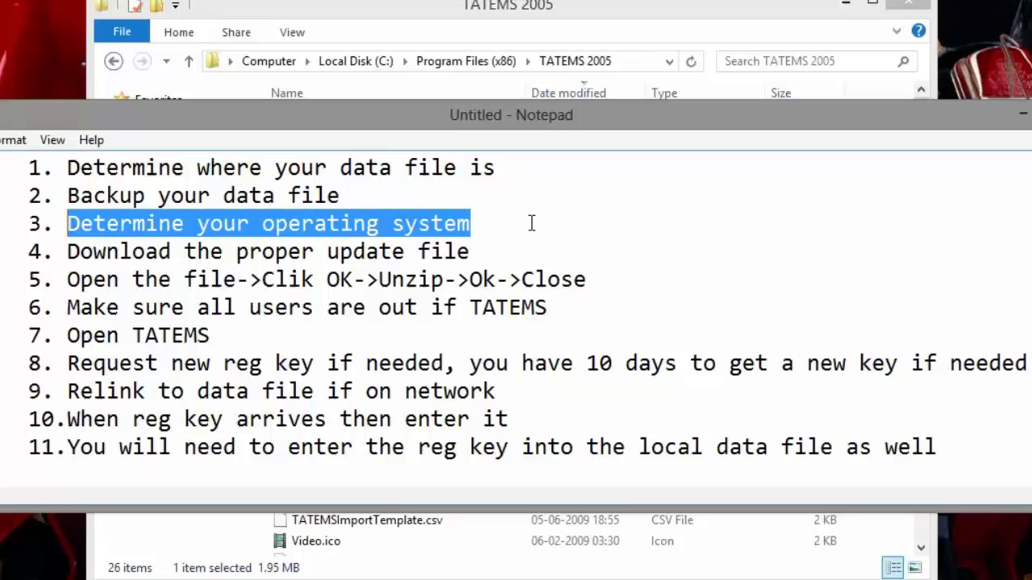
click(1022, 117)
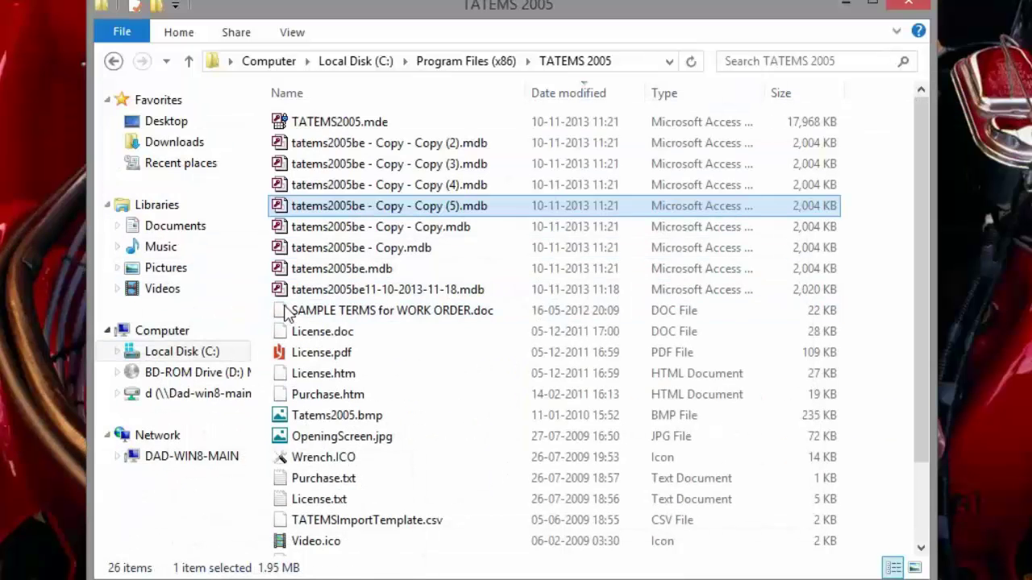
Step: View Computer's system properties to confirm 64-bit Windows 8 Pro, then close the TATEMS 2005 folder
right_click(167, 334)
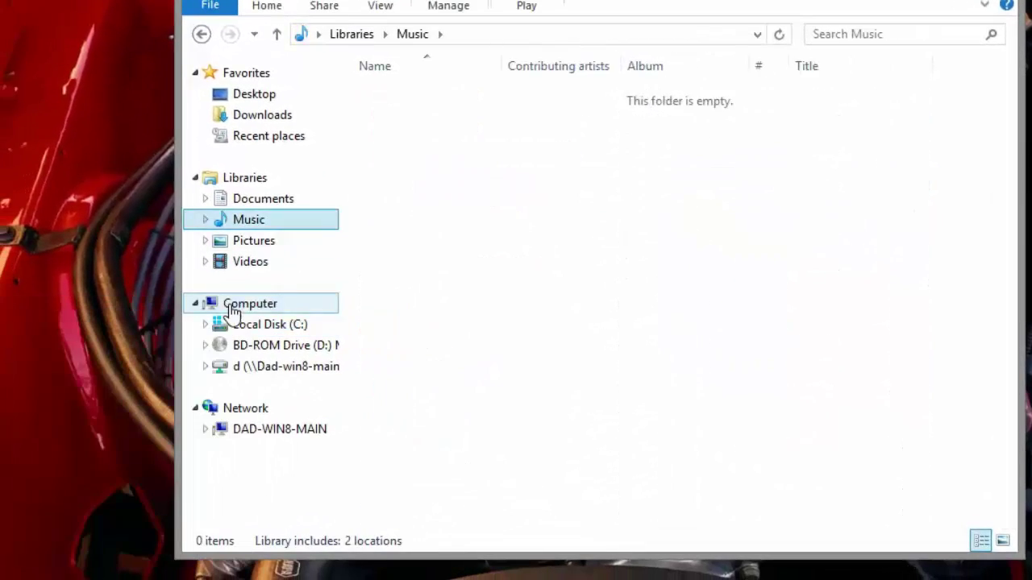
click(242, 304)
right_click(260, 307)
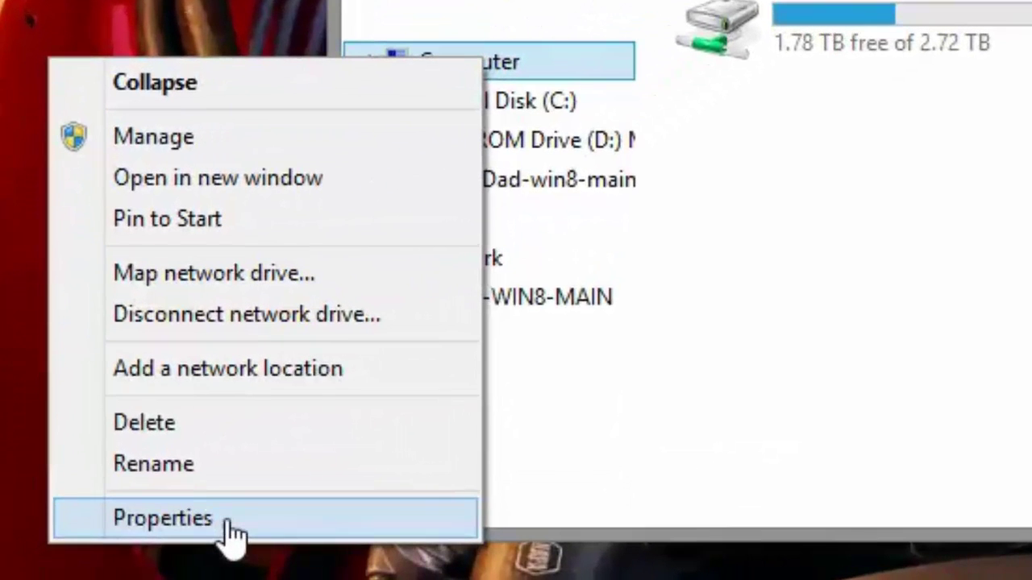
click(228, 529)
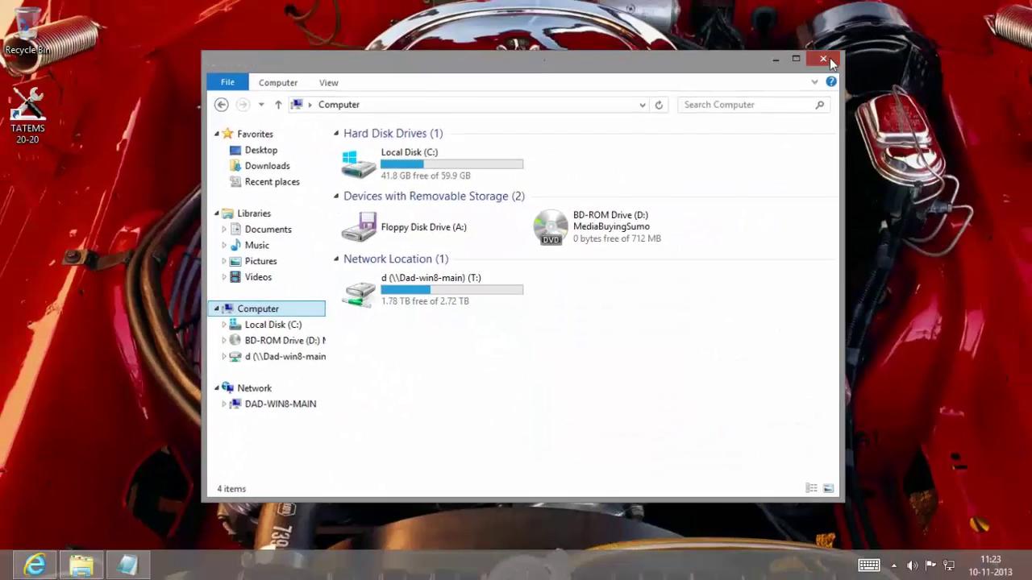
click(848, 33)
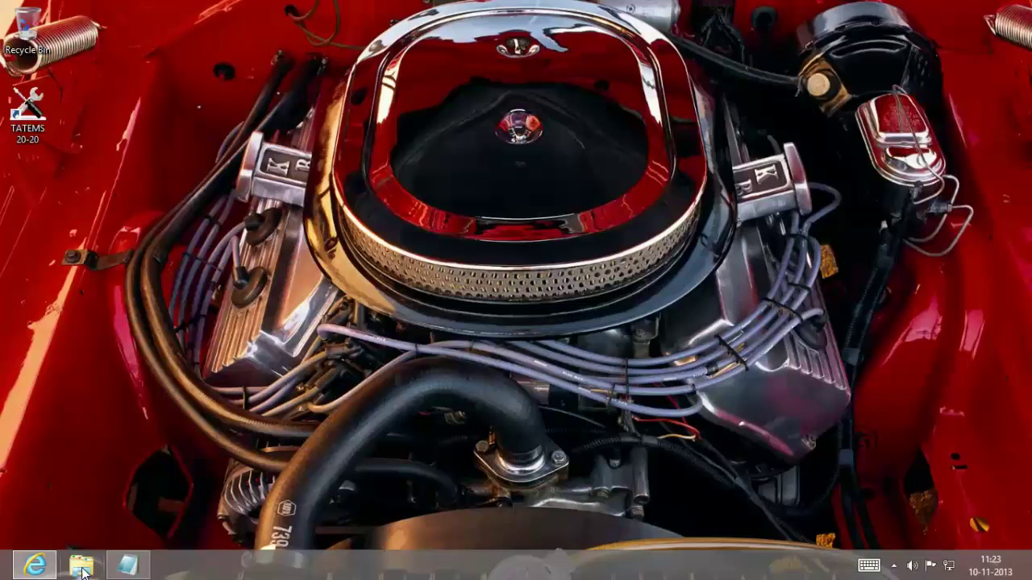
Step: Review checklist step 4, then compare the 32-bit and 64-bit download headings on the updates page
click(122, 565)
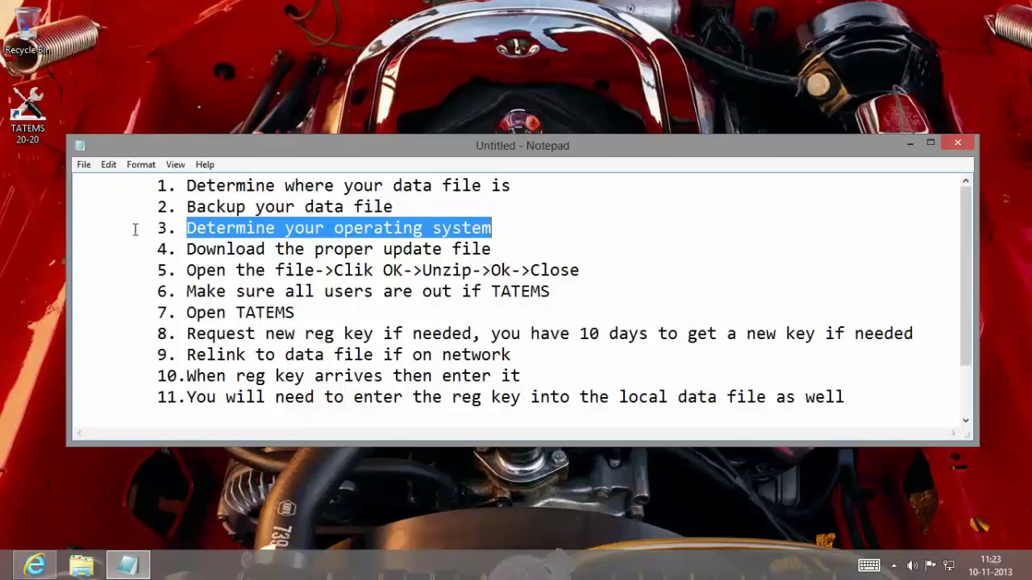
drag(508, 247, 186, 249)
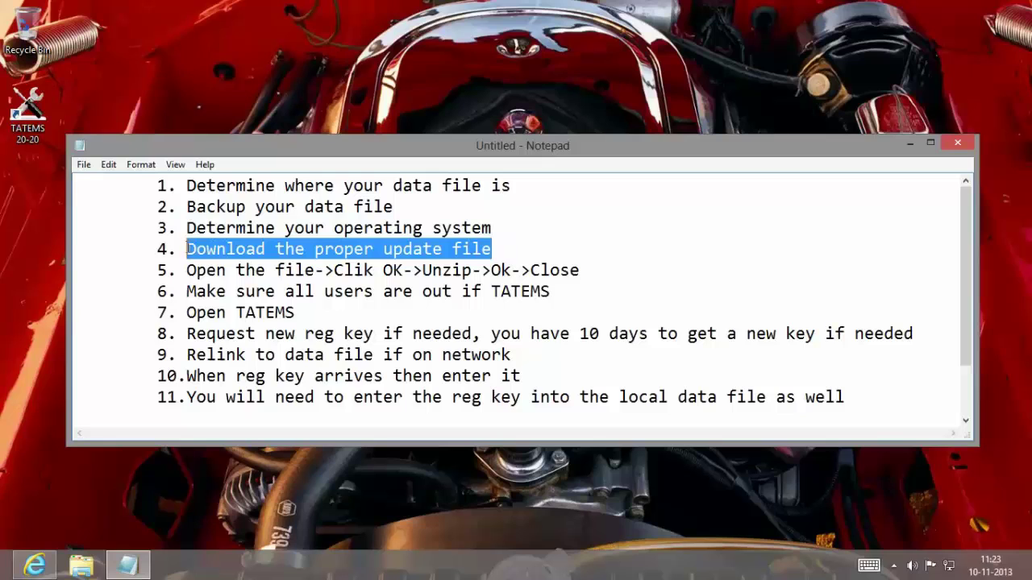
click(34, 565)
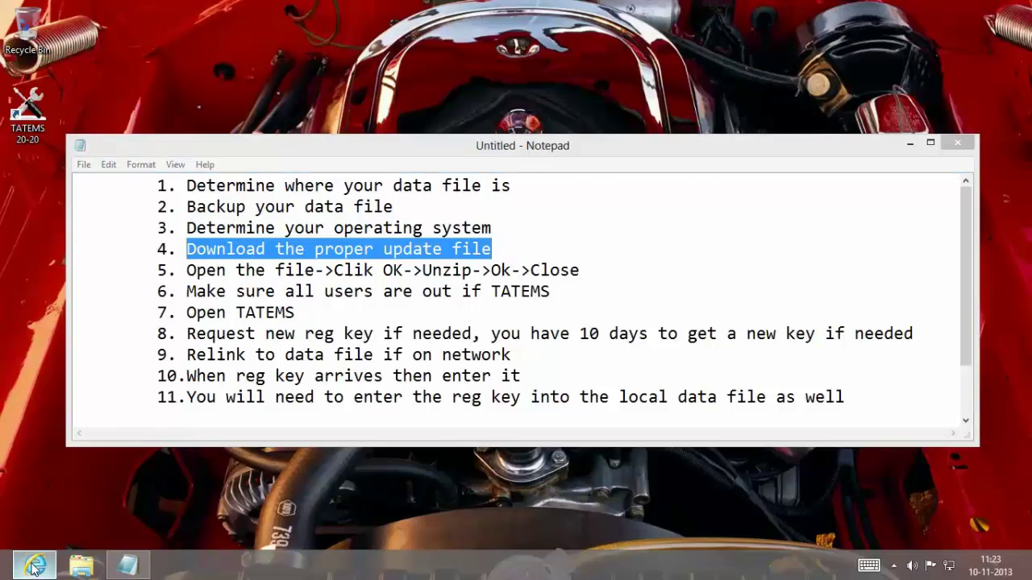
drag(1022, 102, 999, 350)
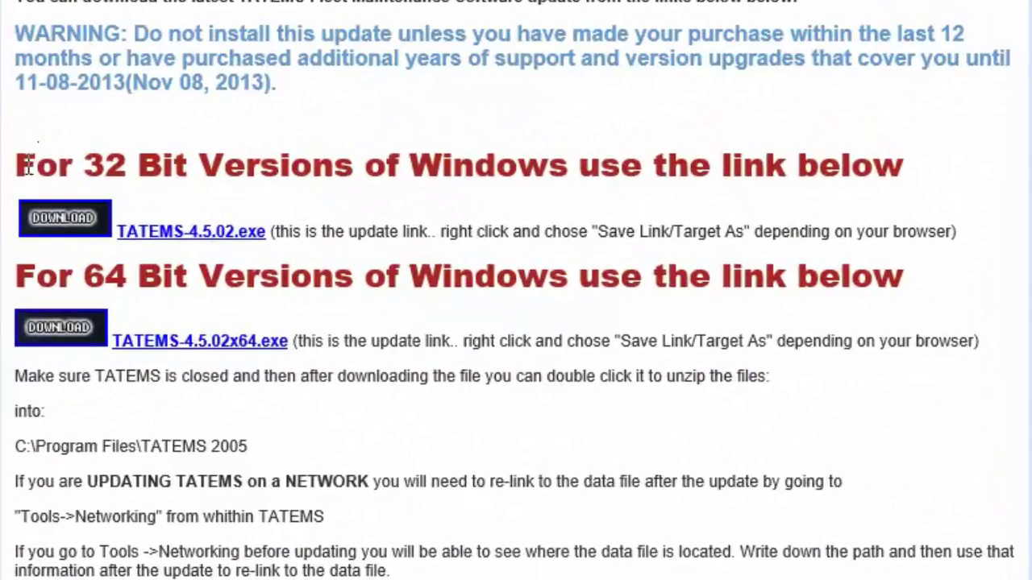
drag(154, 194, 644, 195)
drag(683, 167, 755, 207)
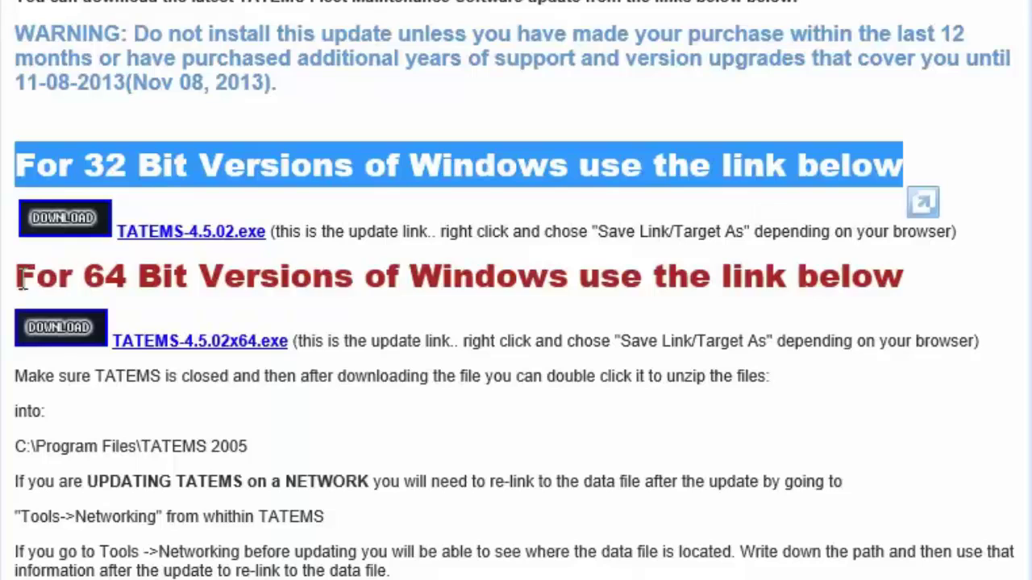
drag(18, 282, 960, 279)
click(265, 408)
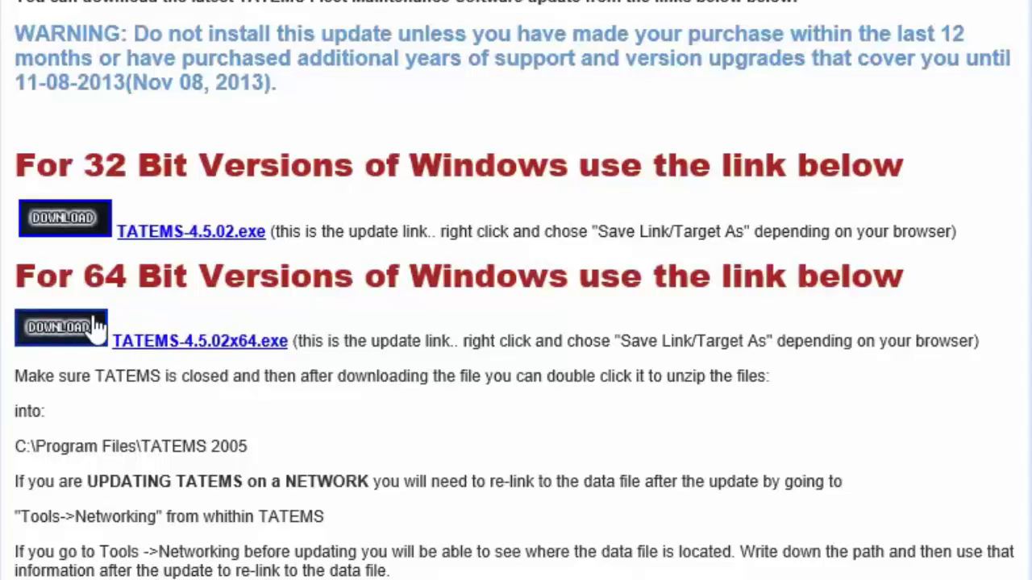
Step: Save TATEMS-4.5.02x64.exe into Downloads, replacing the existing copy
right_click(191, 341)
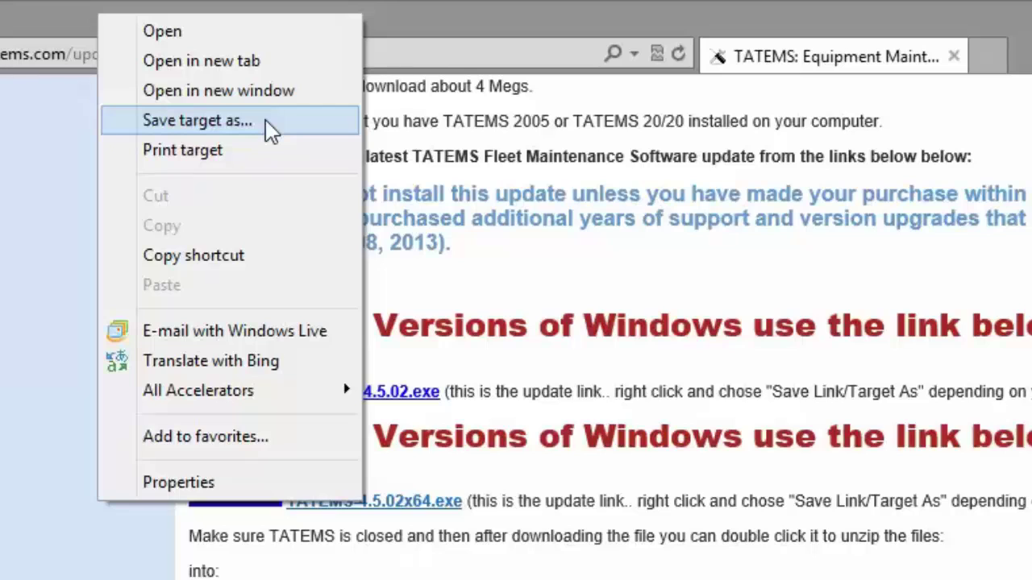
click(266, 120)
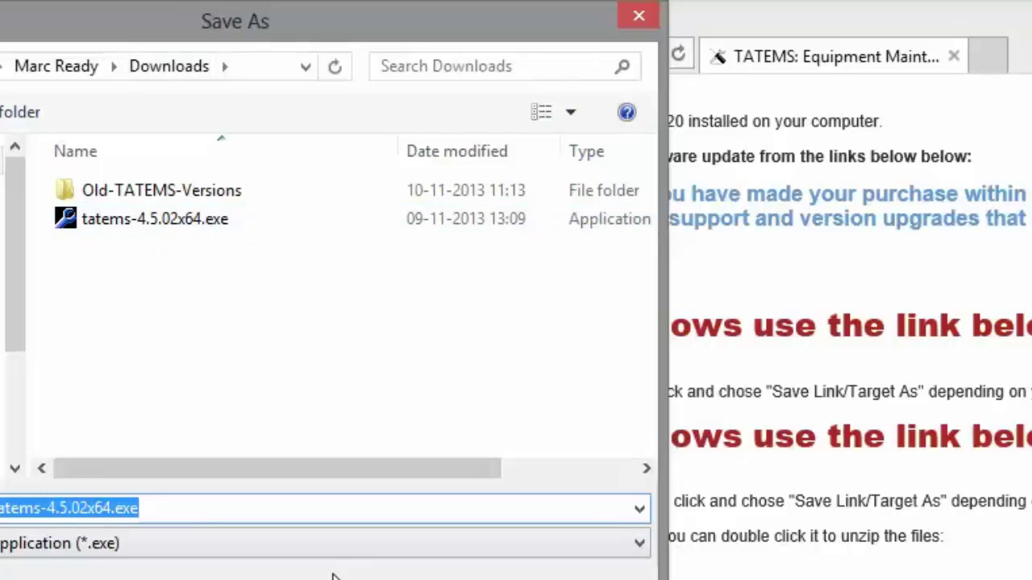
click(460, 567)
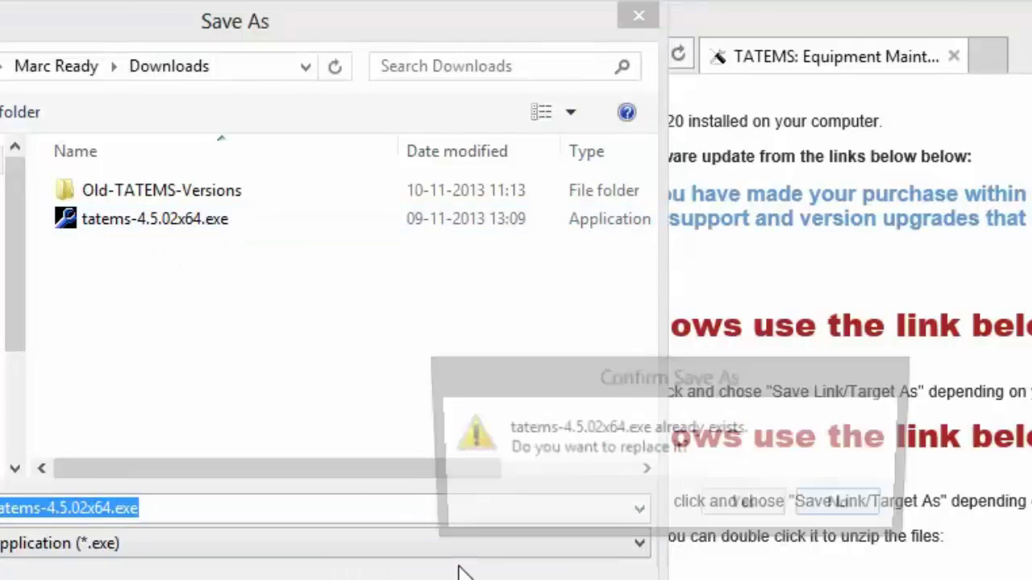
click(746, 506)
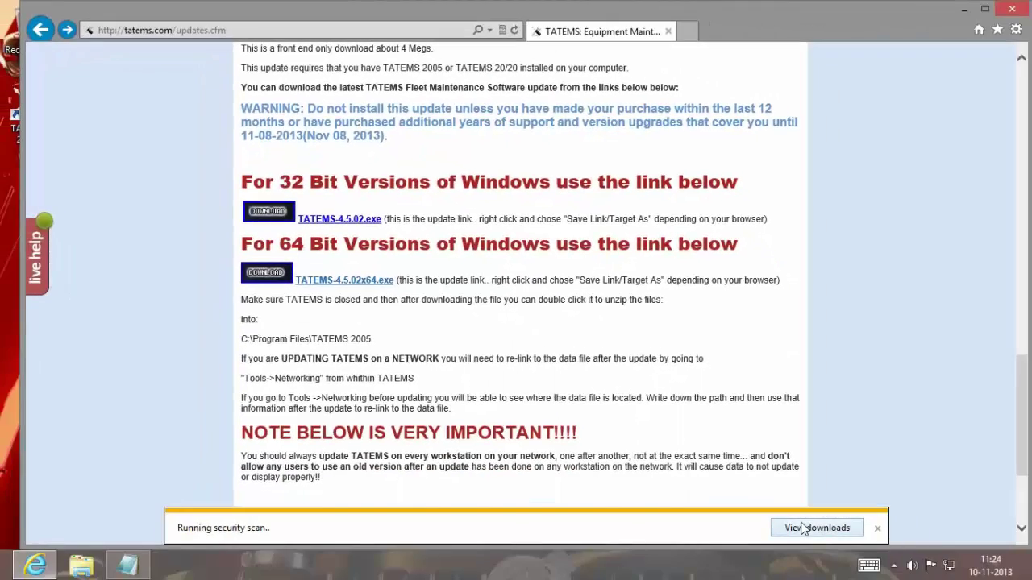
Step: Run the downloaded x64 update from the downloads list, overriding the SmartScreen block
click(816, 528)
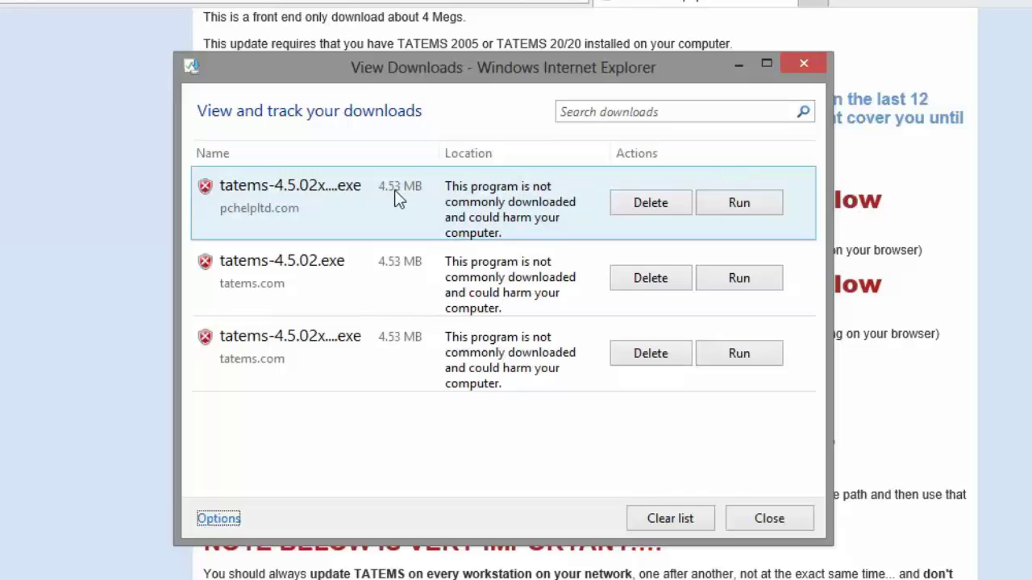
click(748, 208)
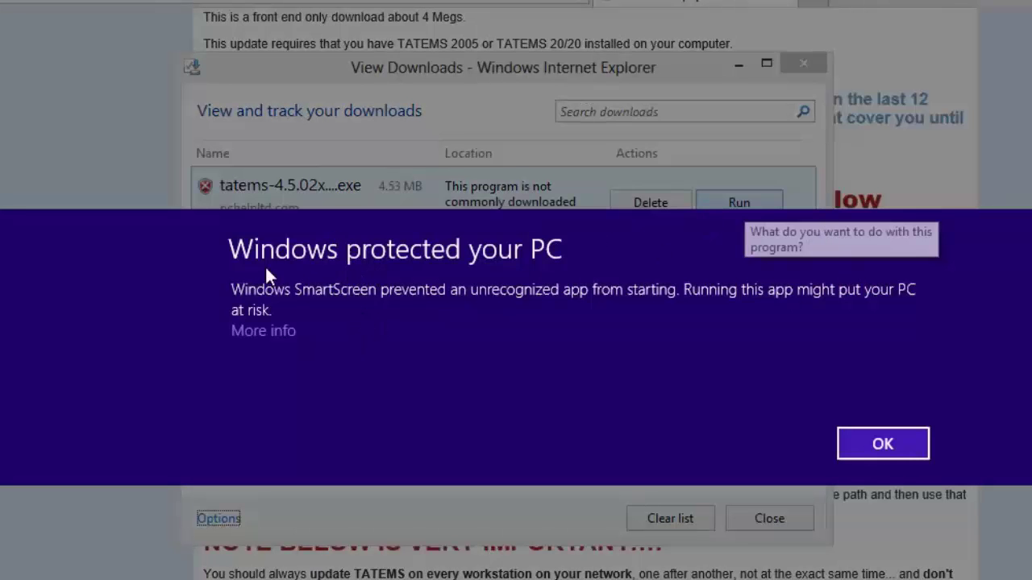
click(265, 332)
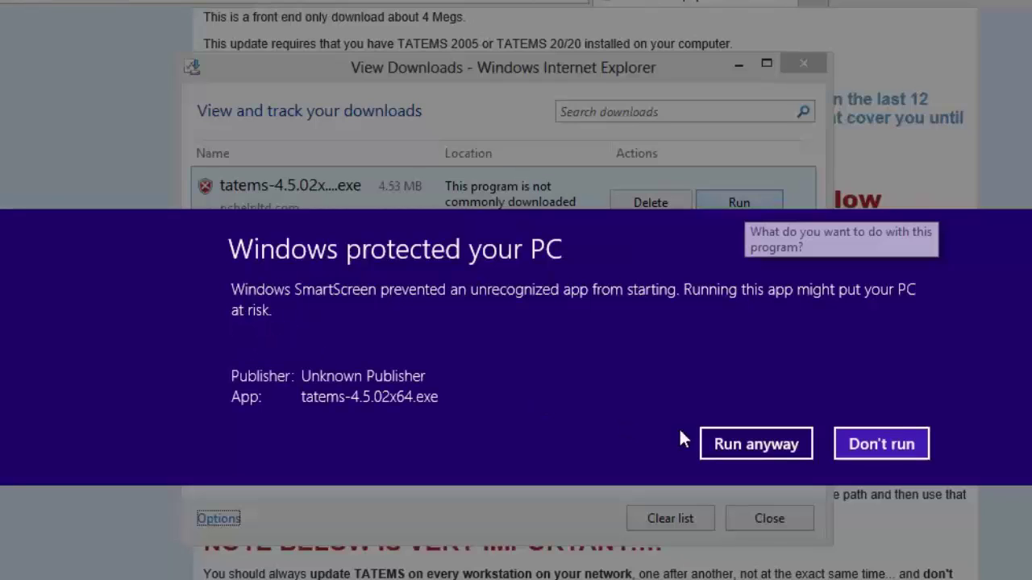
click(743, 444)
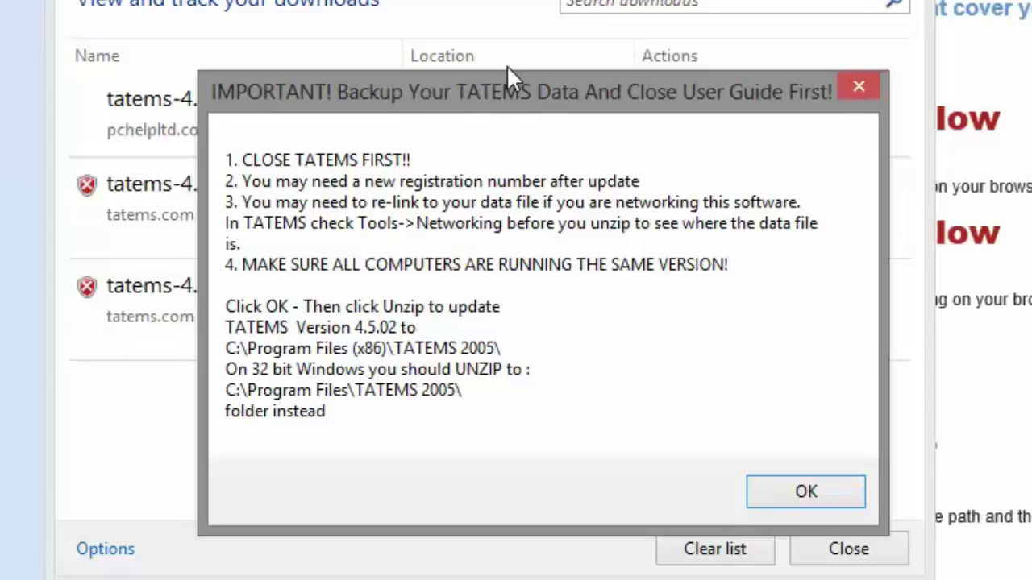
Step: Acknowledge the backup reminder and verify the unzip path includes Program Files (x86)
drag(515, 82, 498, 51)
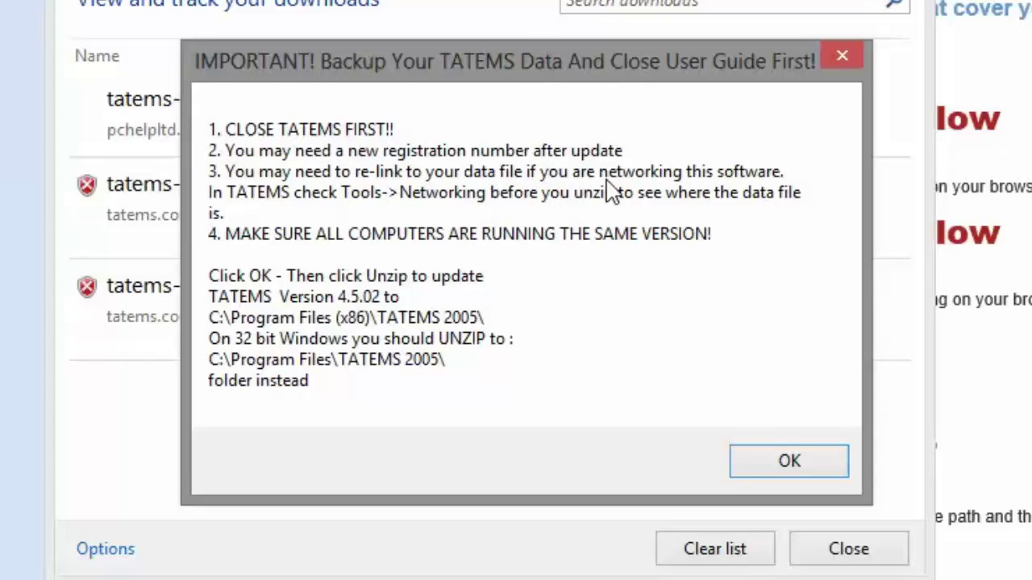
click(790, 464)
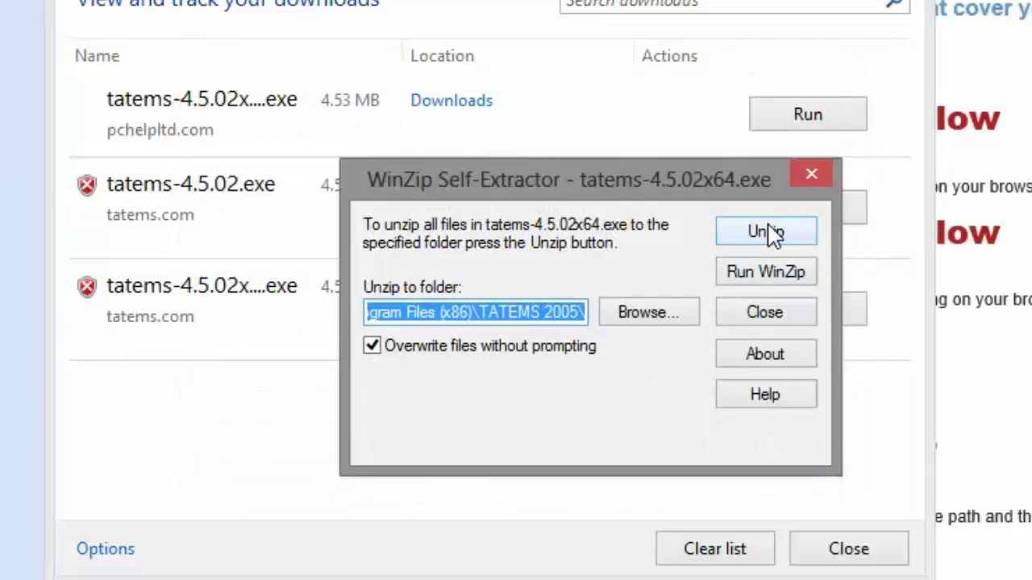
click(439, 312)
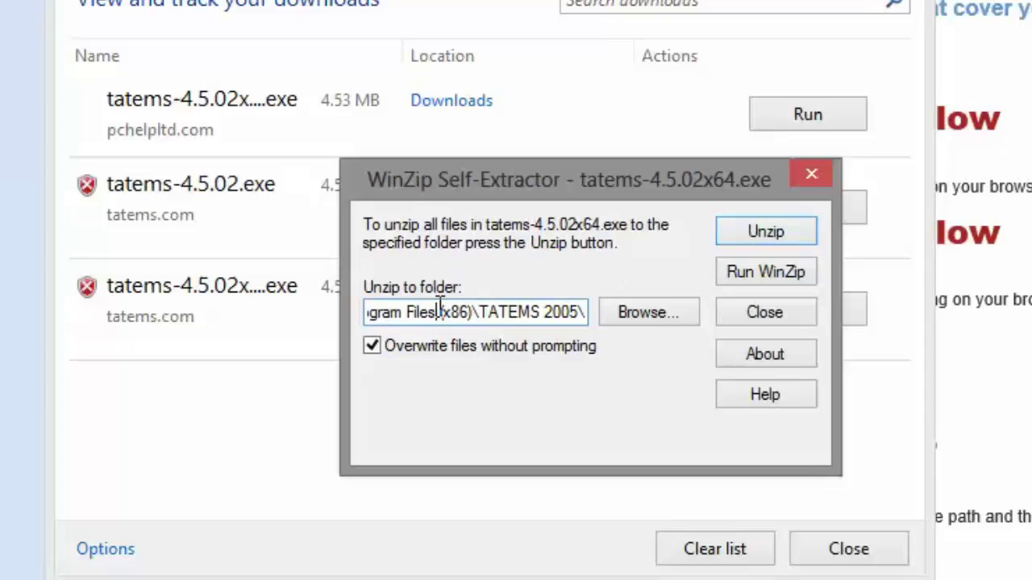
mouse_move(439, 312)
mouse_down()
mouse_move(478, 303)
mouse_move(437, 311)
mouse_up()
click(476, 311)
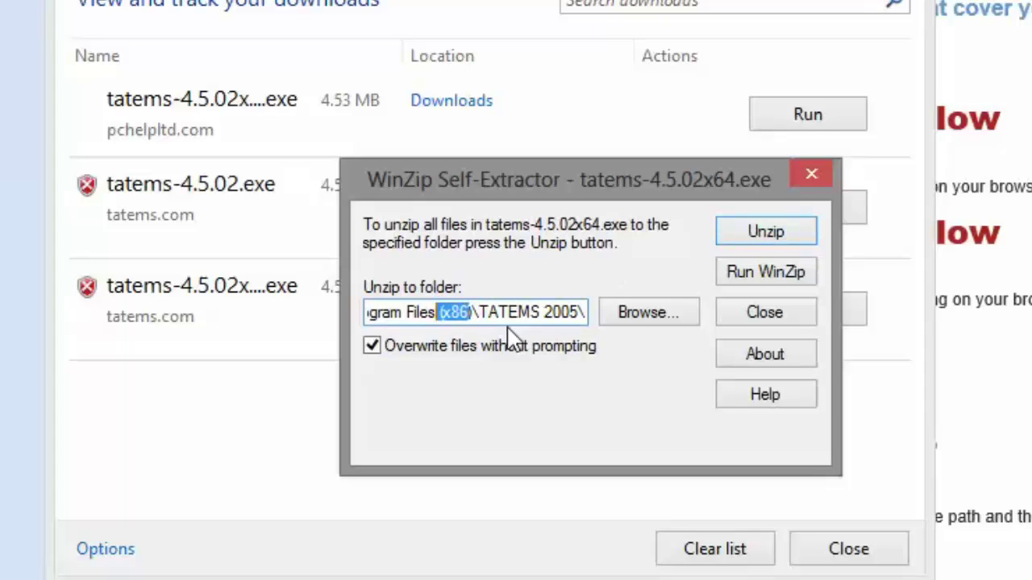
Step: Unzip the update into C:\Program Files (x86)\TATEMS 2005\ and close the self-extractor
click(760, 230)
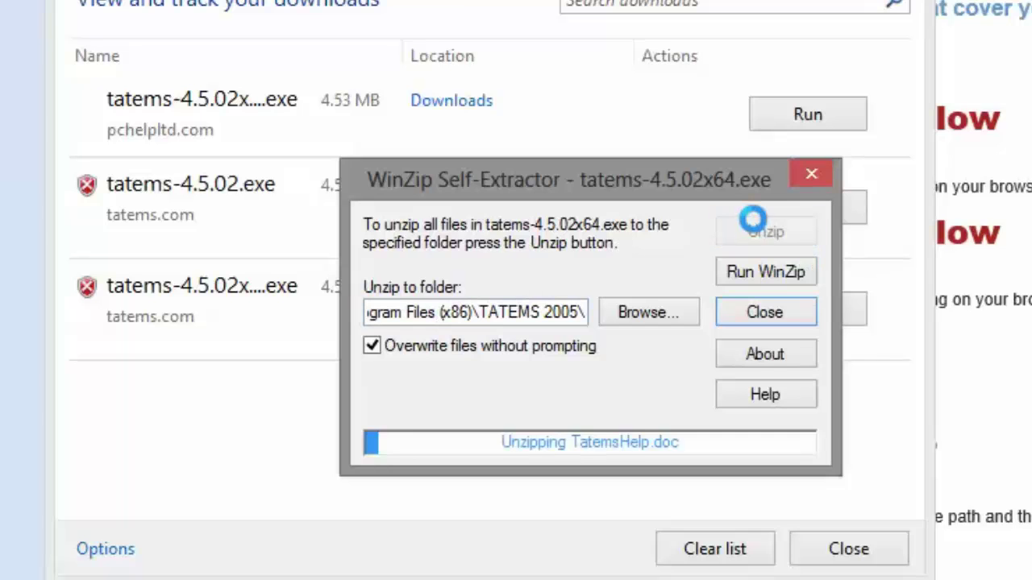
click(666, 390)
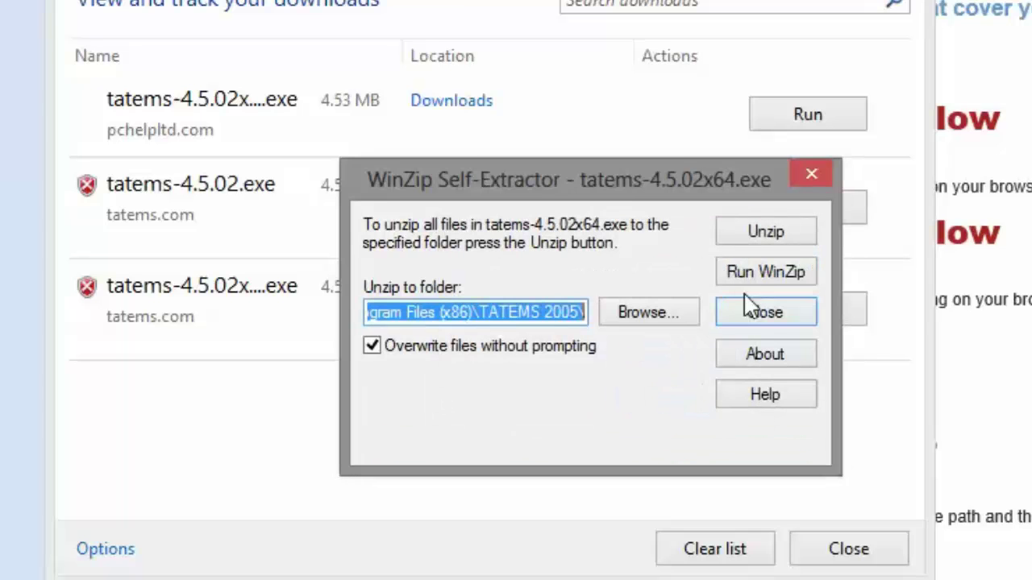
click(766, 320)
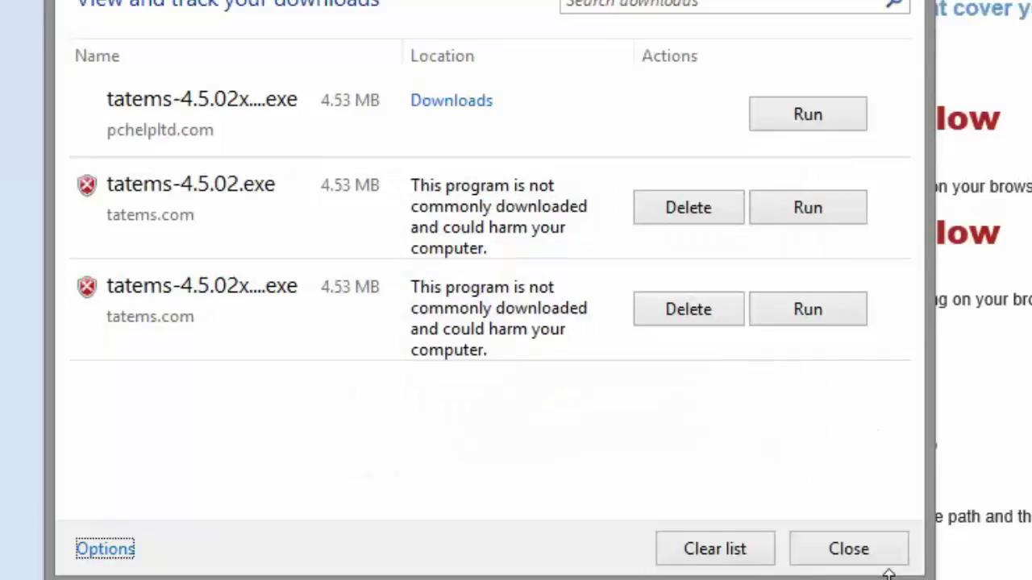